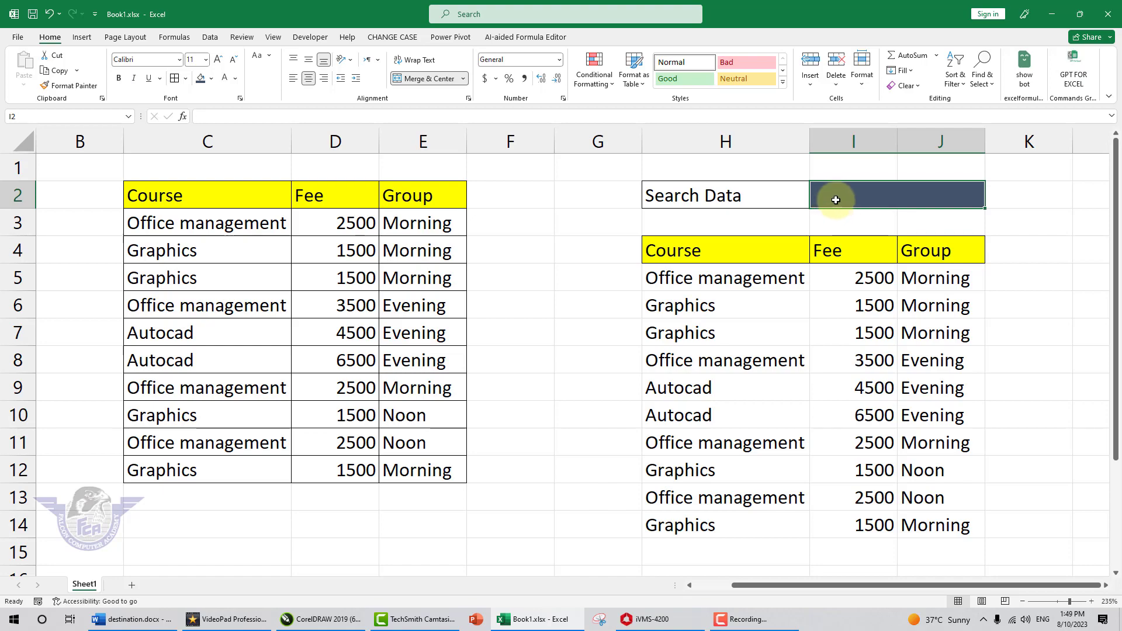
- Test the search box in I2 with the single letters g, o and a
{"action": "type", "text": "g"}
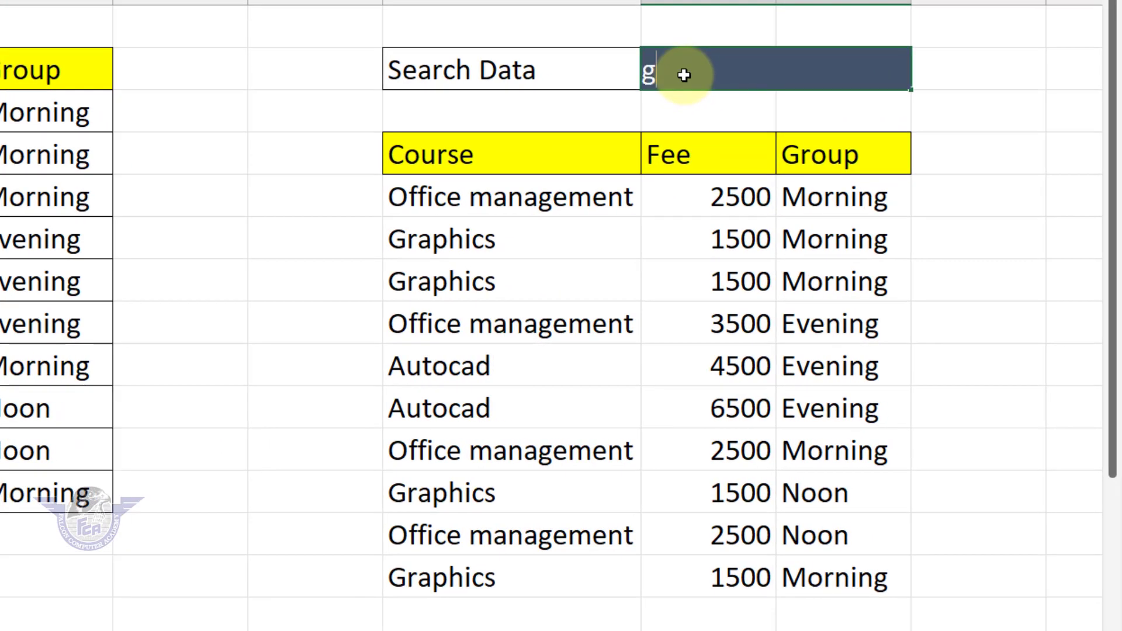
{"action": "key", "text": "Return"}
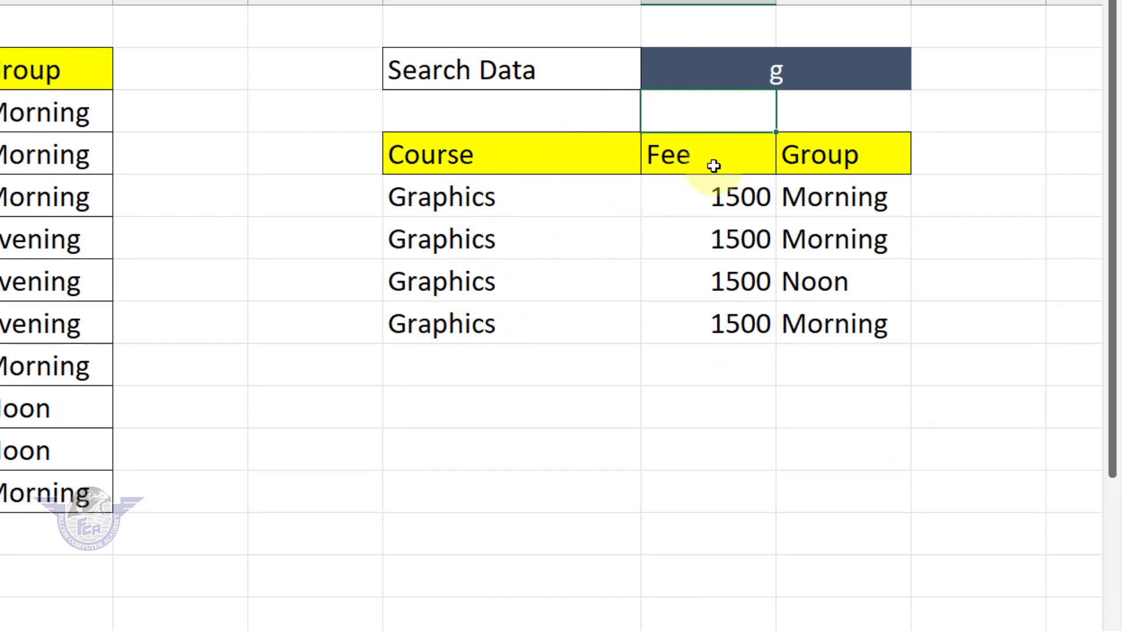
{"action": "left_click", "coordinate": [762, 63]}
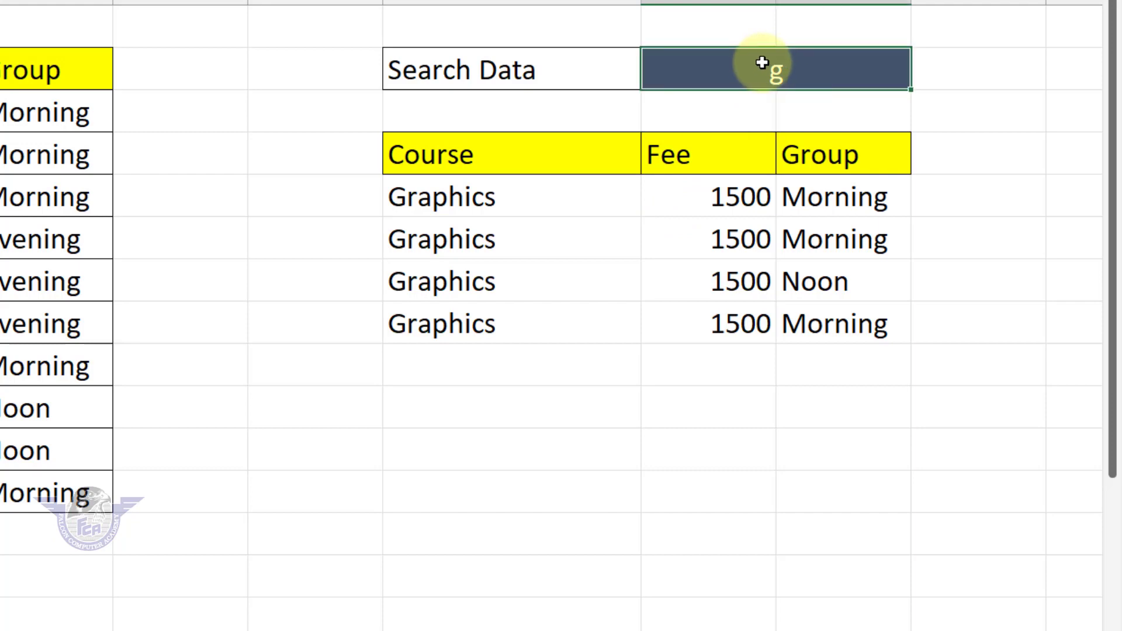
{"action": "type", "text": "o"}
{"action": "key", "text": "Return"}
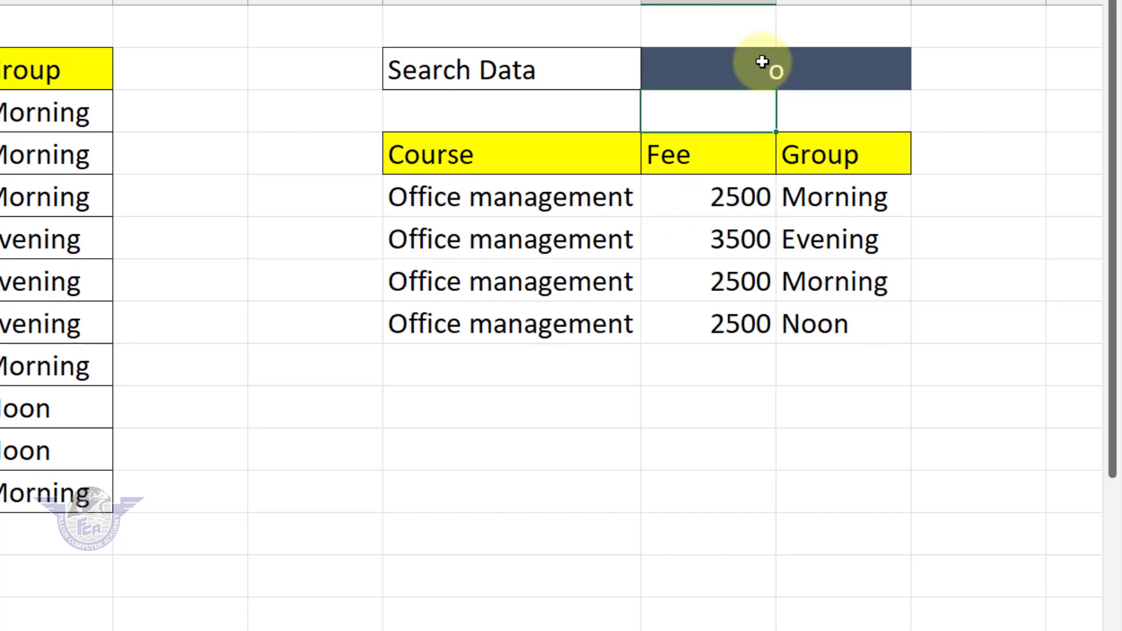
{"action": "left_click", "coordinate": [762, 62]}
{"action": "type", "text": "a"}
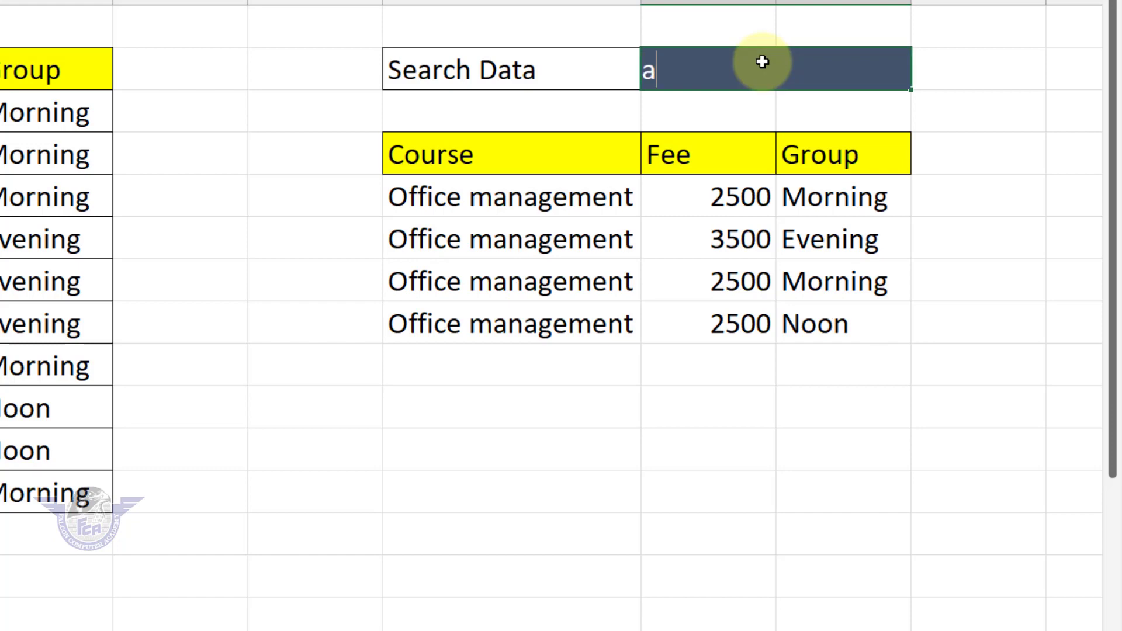
{"action": "key", "text": "Return"}
- Test the search box in I2 with the partial course names "auto" and "office"
{"action": "left_click", "coordinate": [762, 62]}
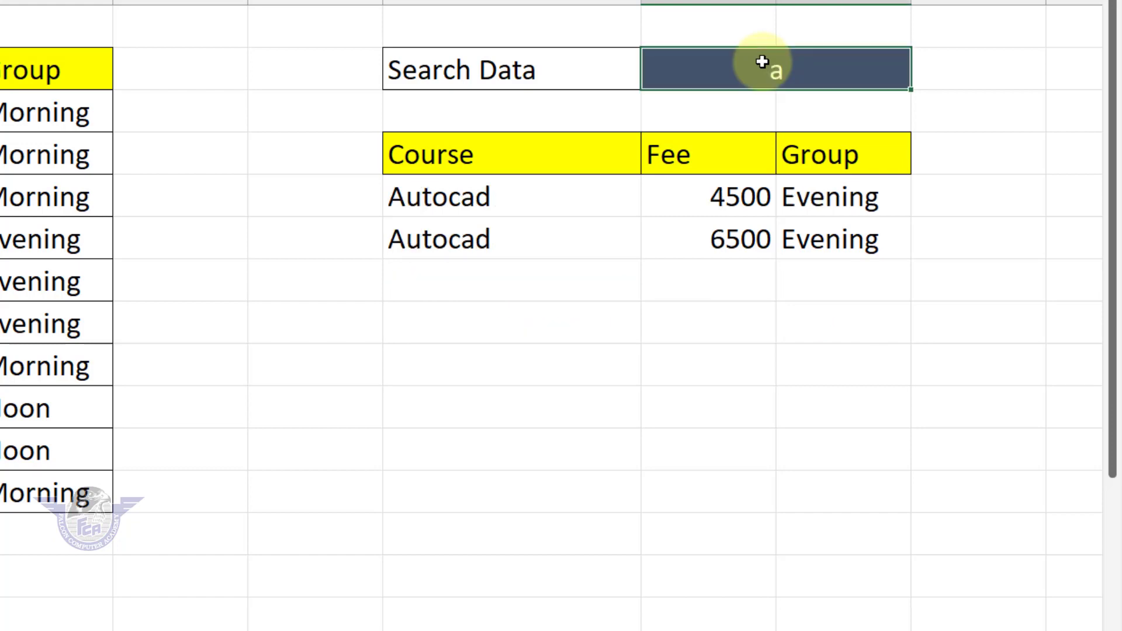
{"action": "type", "text": "auto"}
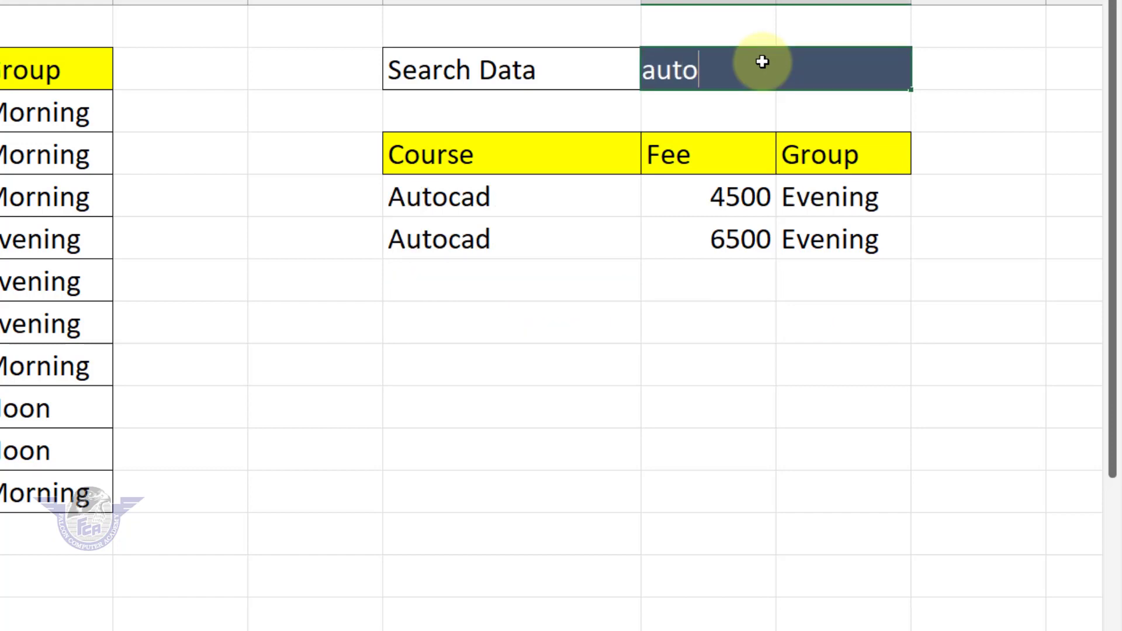
{"action": "key", "text": "Return"}
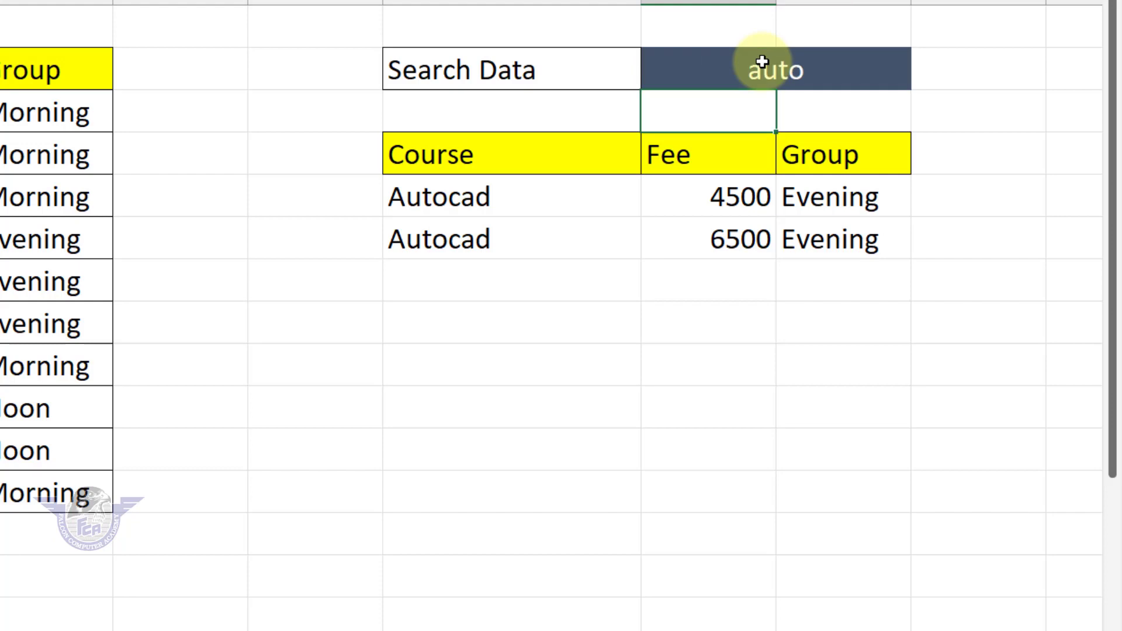
{"action": "left_click", "coordinate": [762, 61]}
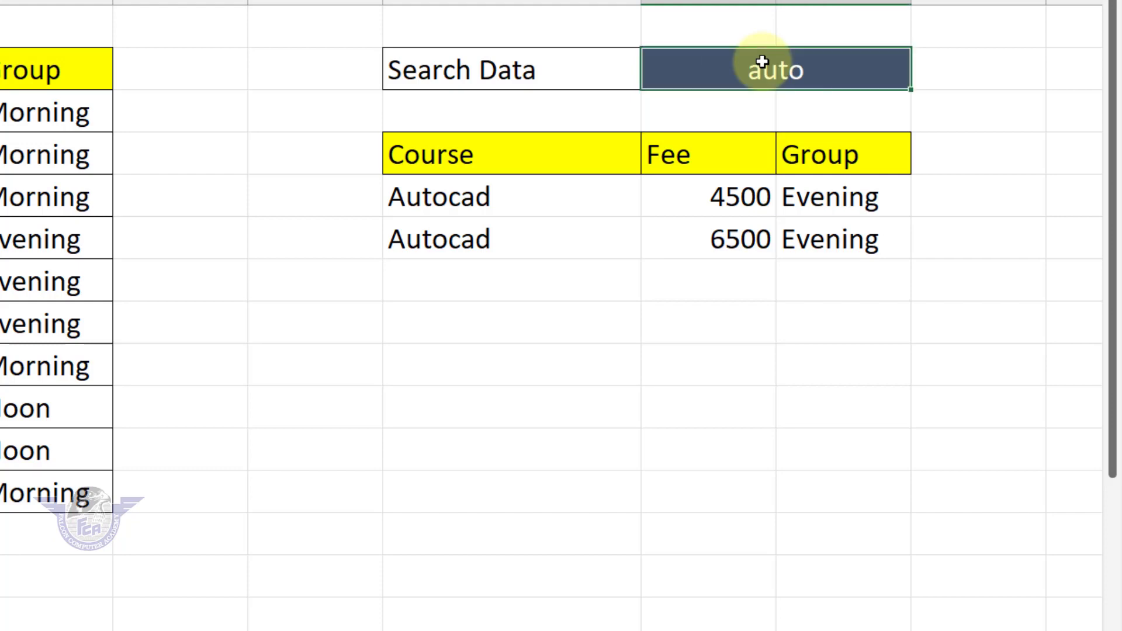
{"action": "type", "text": "office"}
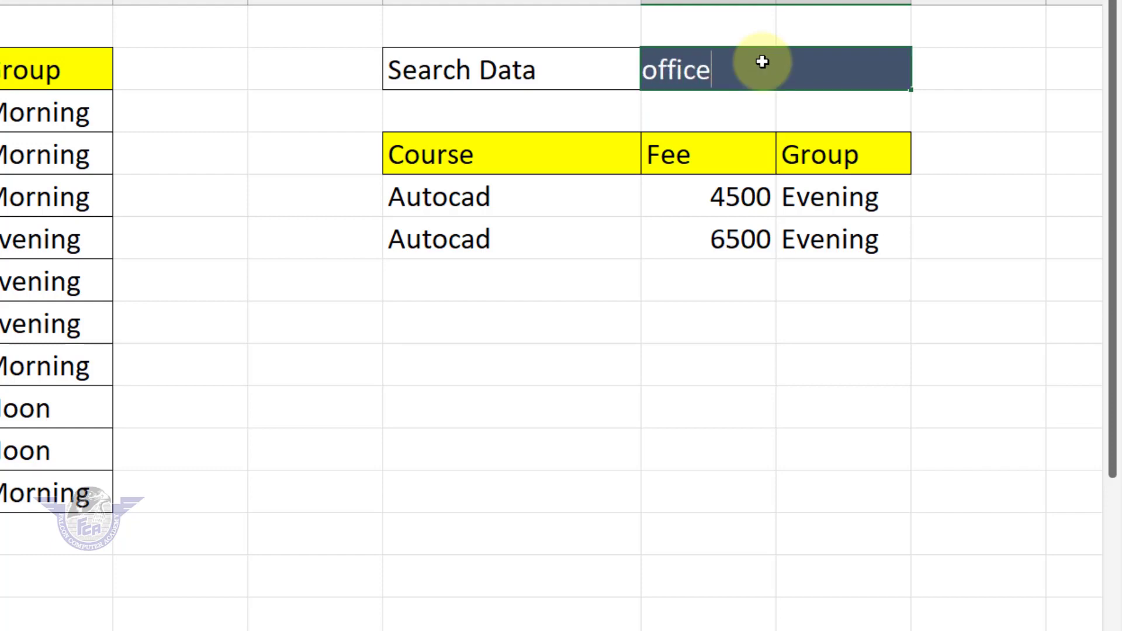
{"action": "key", "text": "Return"}
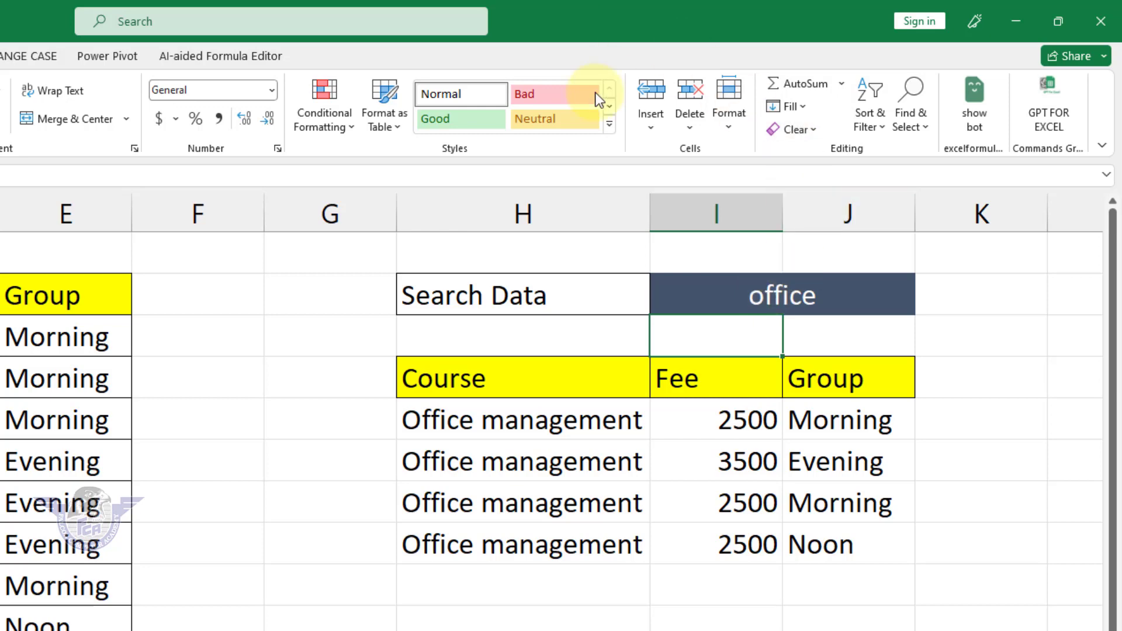
- Delete columns H through J to remove the existing search area
{"action": "left_click", "coordinate": [559, 213]}
{"action": "left_click_drag", "start_coordinate": [716, 214], "coordinate": [824, 216]}
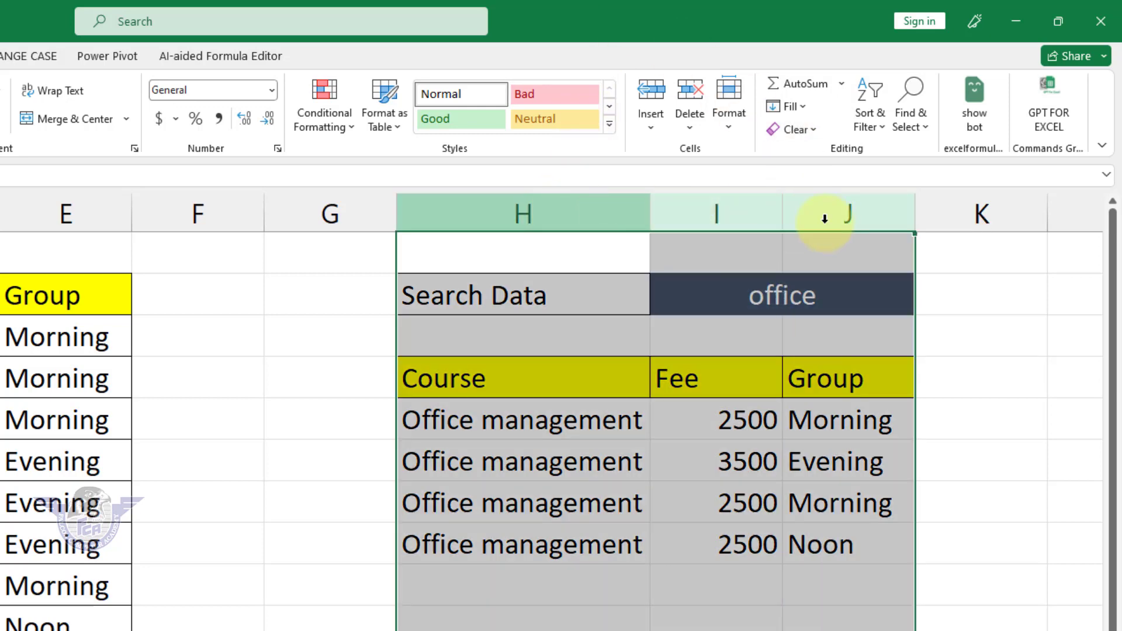
{"action": "right_click", "coordinate": [583, 225]}
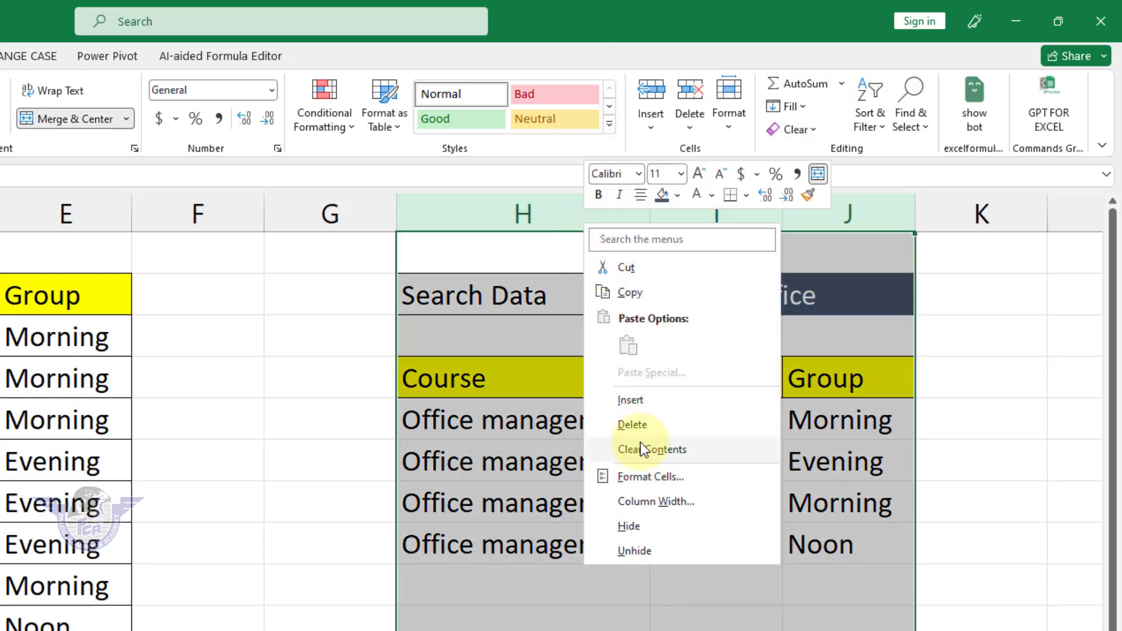
{"action": "left_click", "coordinate": [632, 425]}
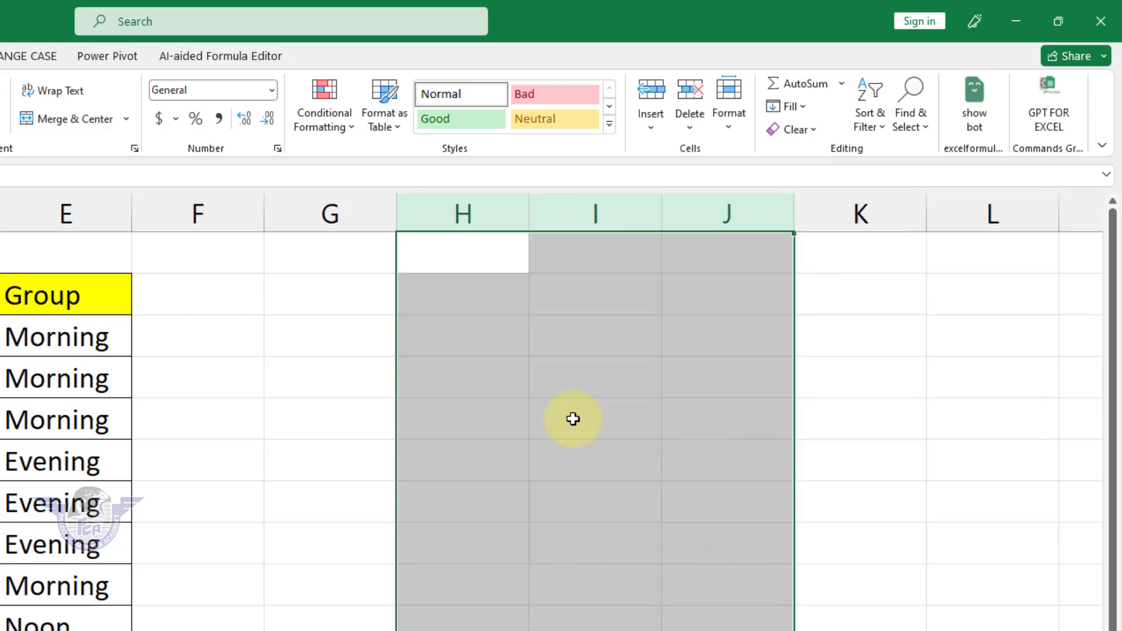
- Enter the label "Search Data" in H2 and widen column H to fit the text
{"action": "left_click", "coordinate": [461, 300]}
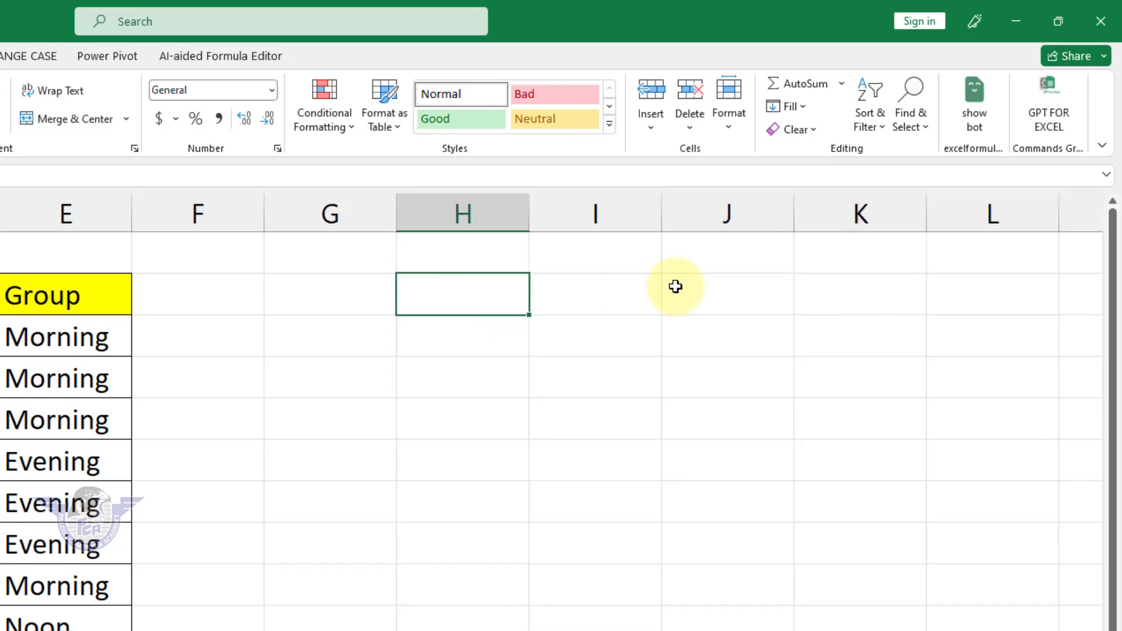
{"action": "type", "text": "Searc"}
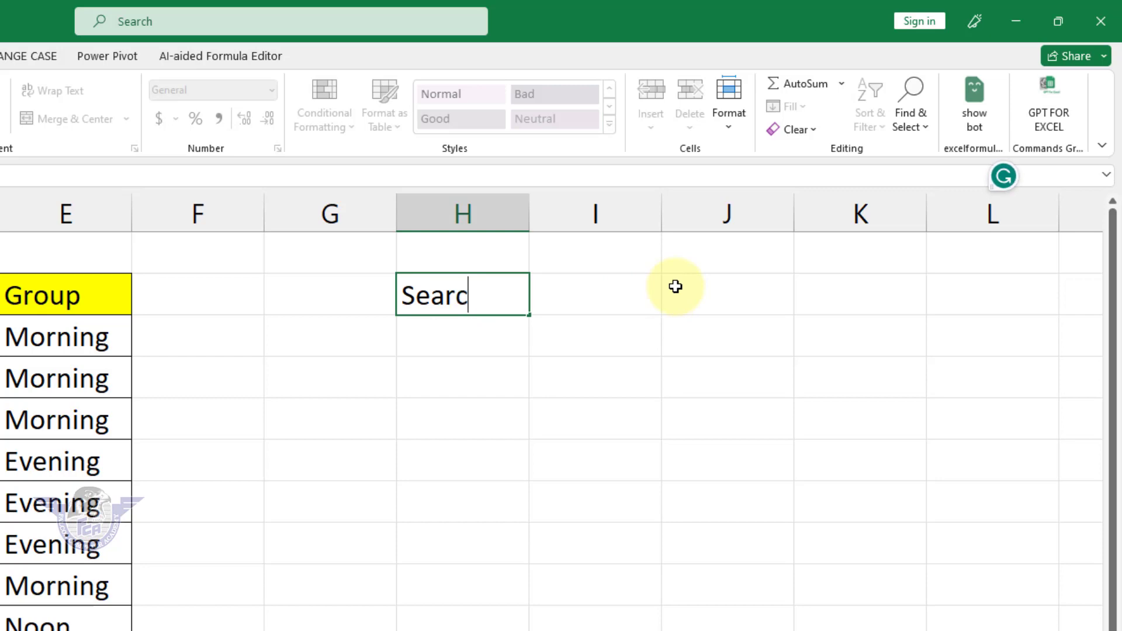
{"action": "type", "text": "h Data"}
{"action": "key", "text": "Tab"}
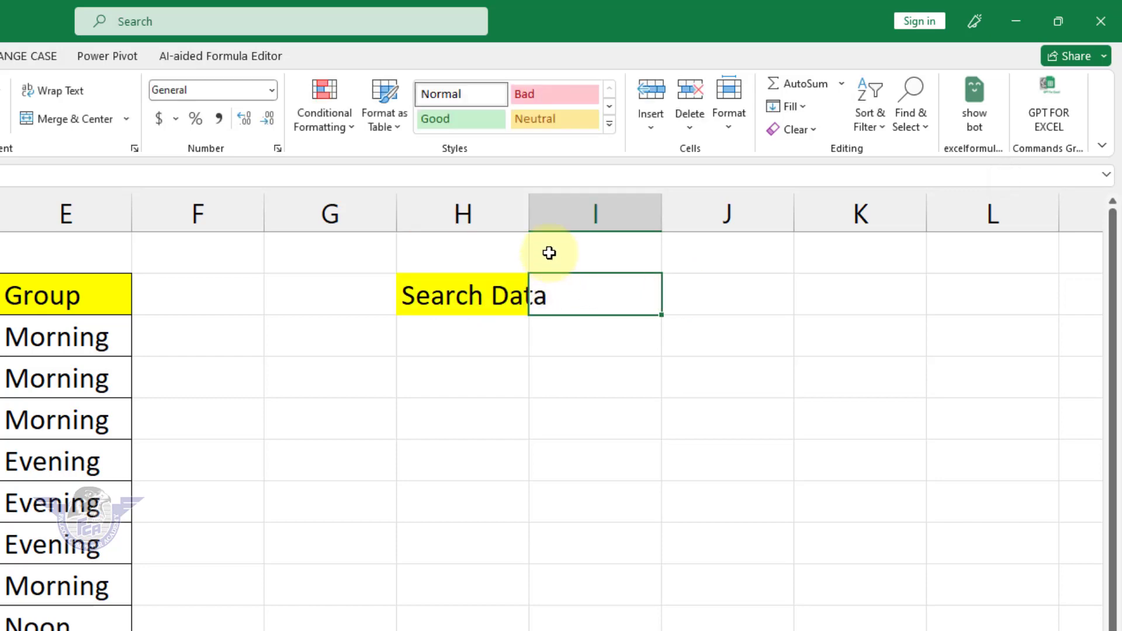
{"action": "left_click_drag", "start_coordinate": [529, 217], "coordinate": [561, 216]}
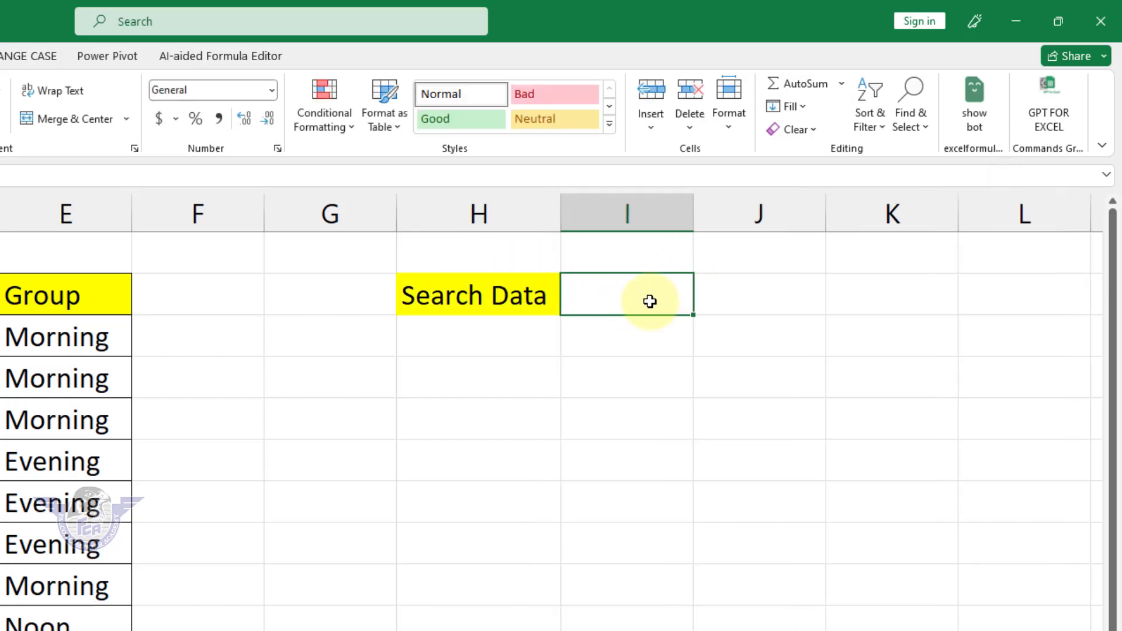
- Merge and center cells I2:J2 and fill them with the dark blue-gray theme color
{"action": "left_click_drag", "start_coordinate": [649, 301], "coordinate": [754, 305]}
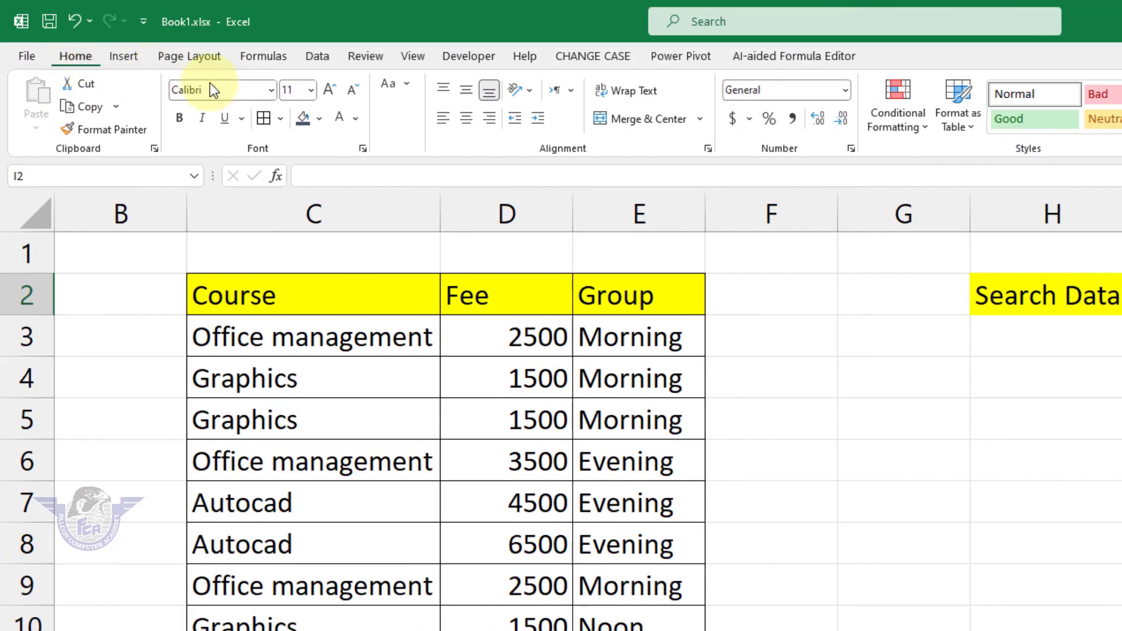
{"action": "left_click", "coordinate": [545, 117]}
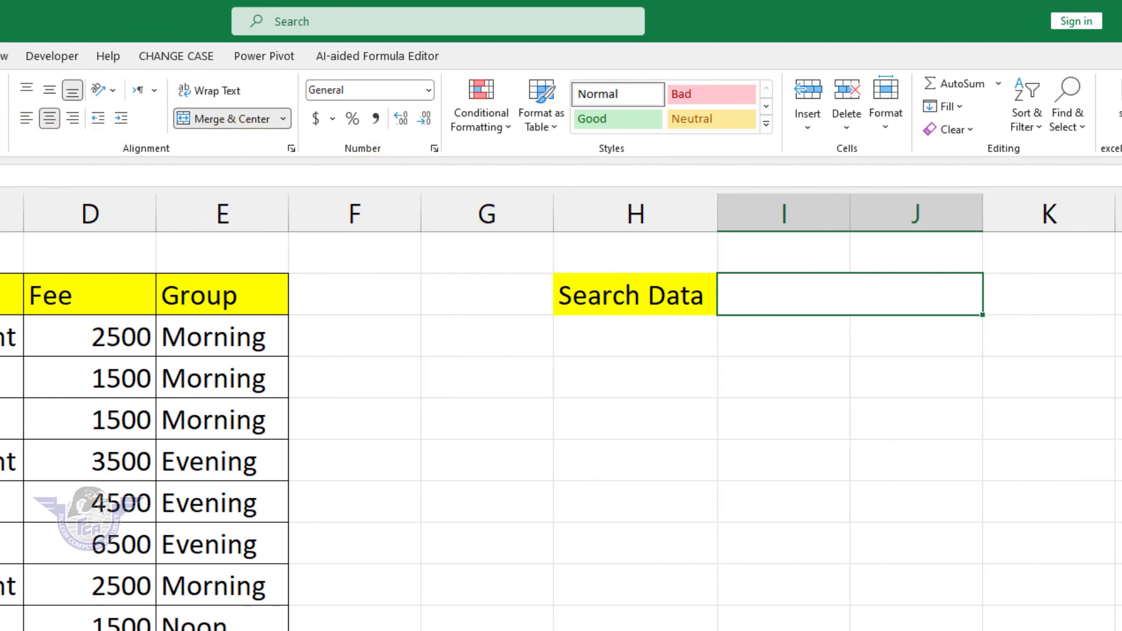
{"action": "left_click", "coordinate": [44, 115]}
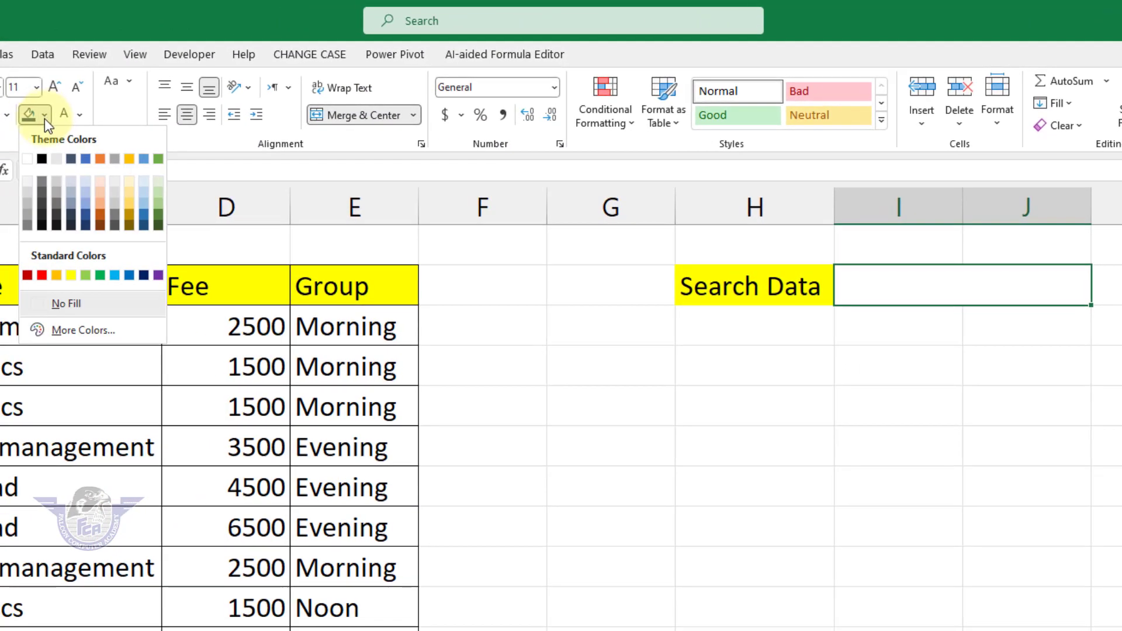
{"action": "left_click", "coordinate": [70, 159]}
- Remove the fill from the Search Data label in H2 and make its text bold
{"action": "left_click", "coordinate": [733, 288]}
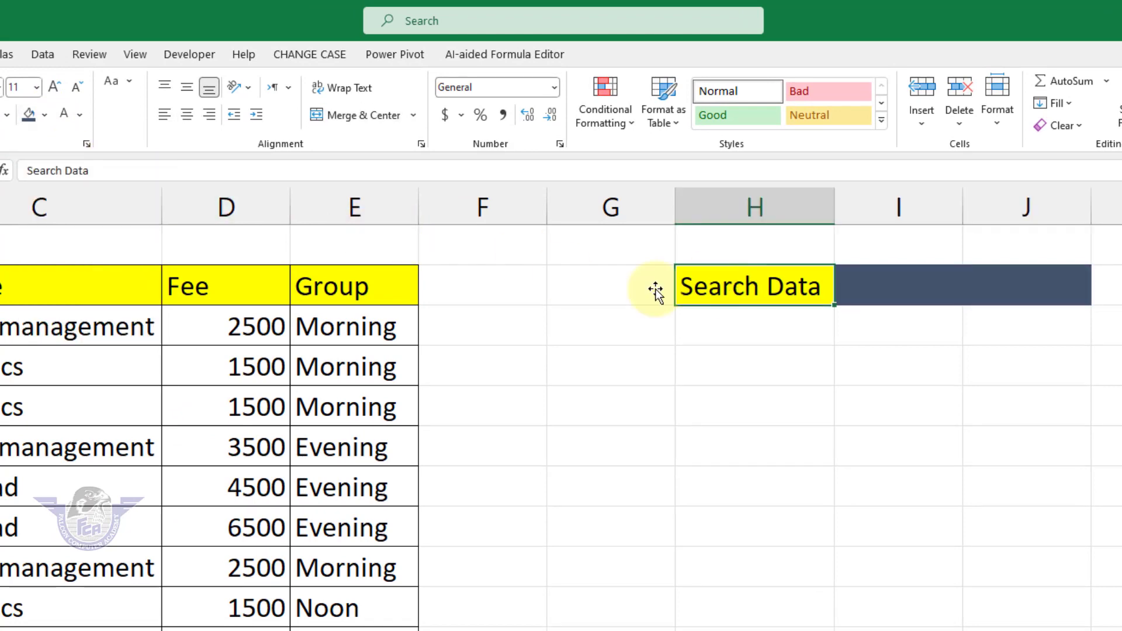
{"action": "left_click", "coordinate": [44, 114]}
{"action": "left_click", "coordinate": [69, 304]}
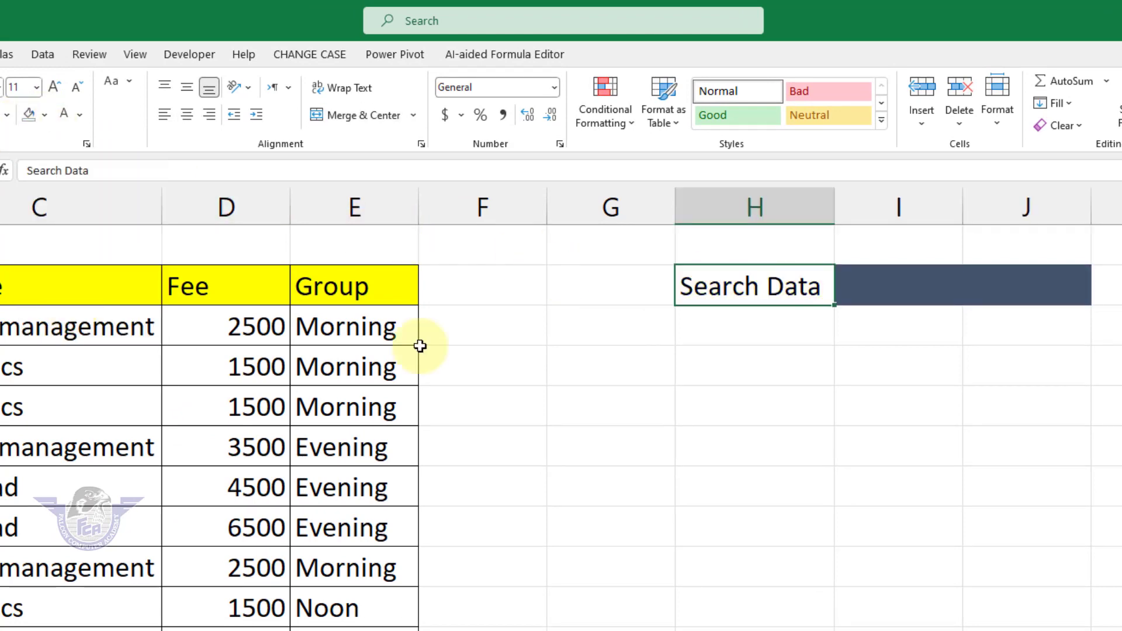
{"action": "key", "text": "ctrl+b"}
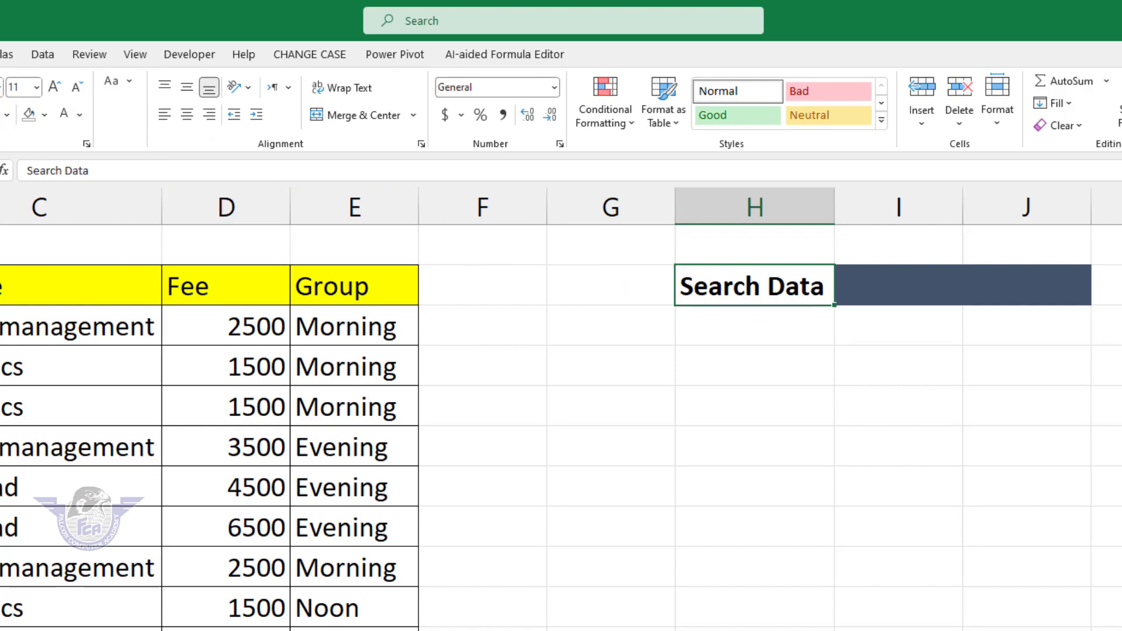
- Apply borders to the Search Data label and the merged search box across H2:J2
{"action": "left_click_drag", "start_coordinate": [759, 287], "coordinate": [882, 287]}
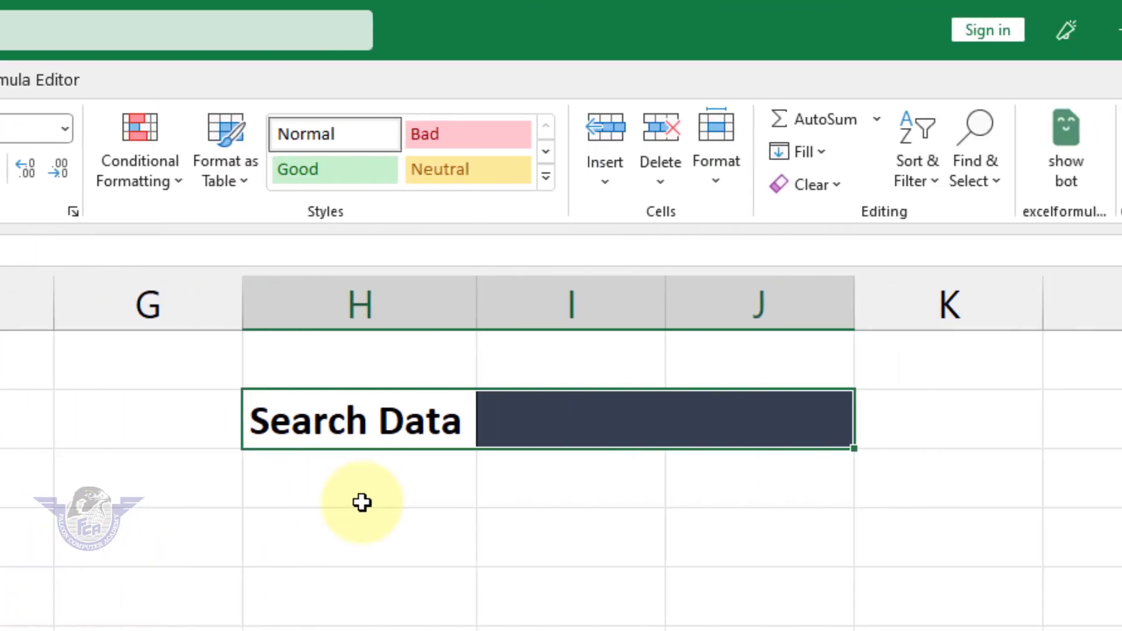
{"action": "left_click", "coordinate": [966, 529]}
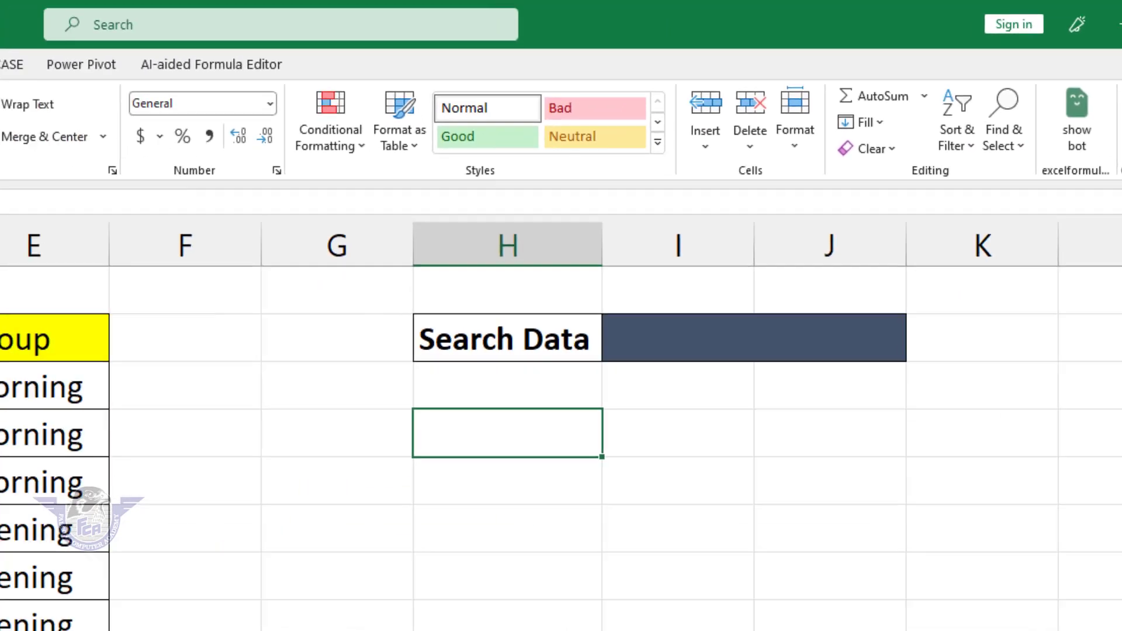
- Copy the Course, Fee and Group headers from C2:E2 to H4, keeping the source column widths
{"action": "left_click_drag", "start_coordinate": [88, 233], "coordinate": [371, 233]}
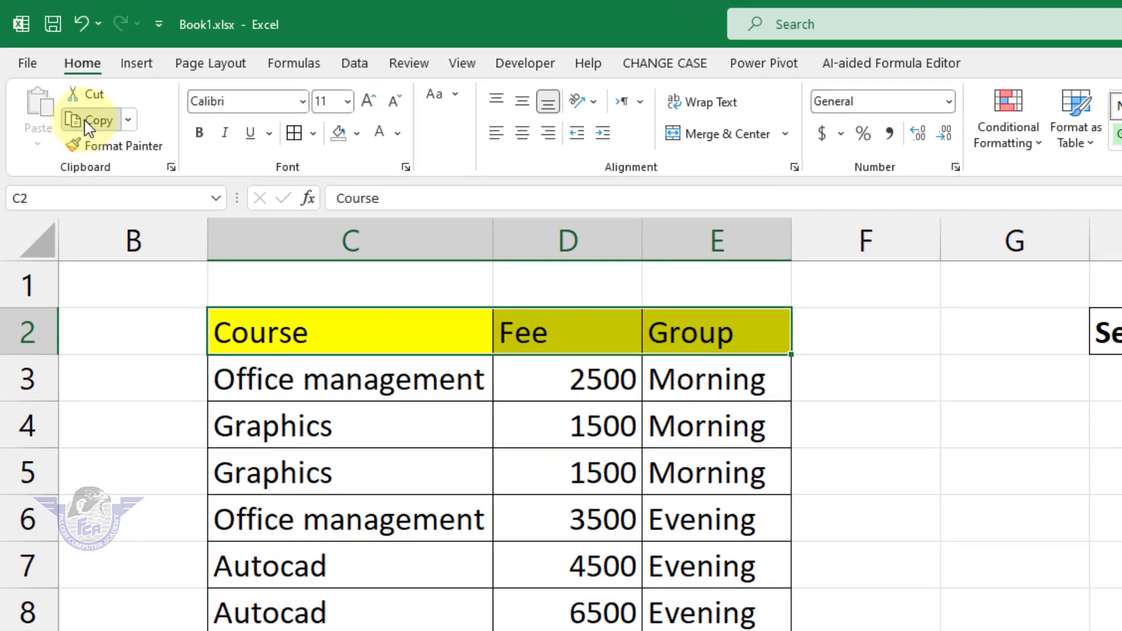
{"action": "left_click", "coordinate": [101, 124]}
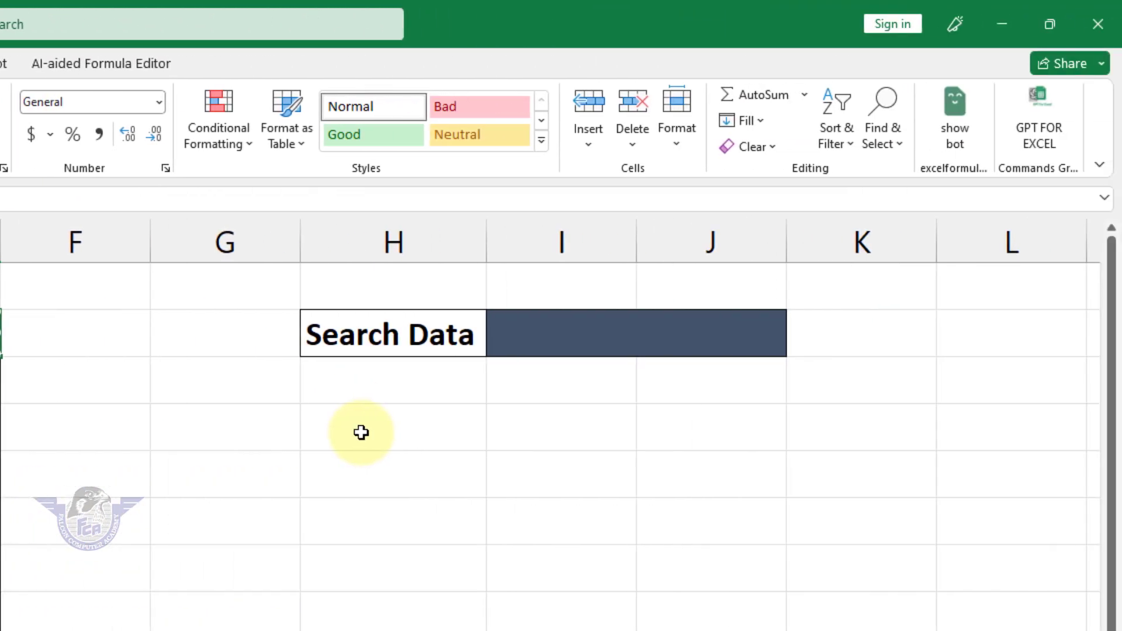
{"action": "left_click", "coordinate": [361, 432]}
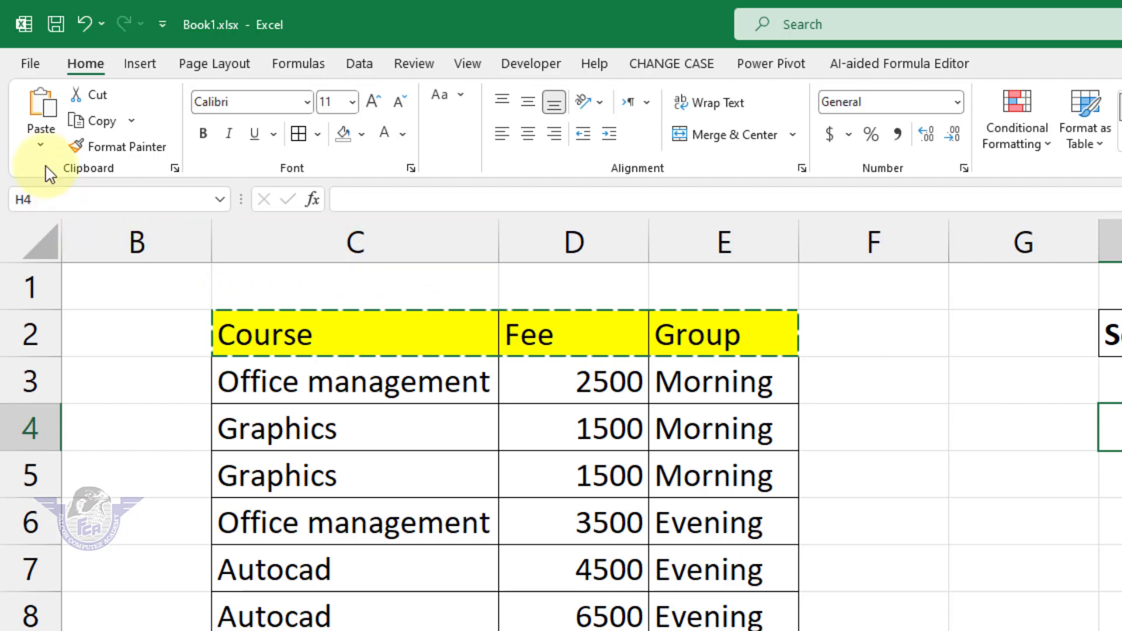
{"action": "left_click", "coordinate": [40, 151]}
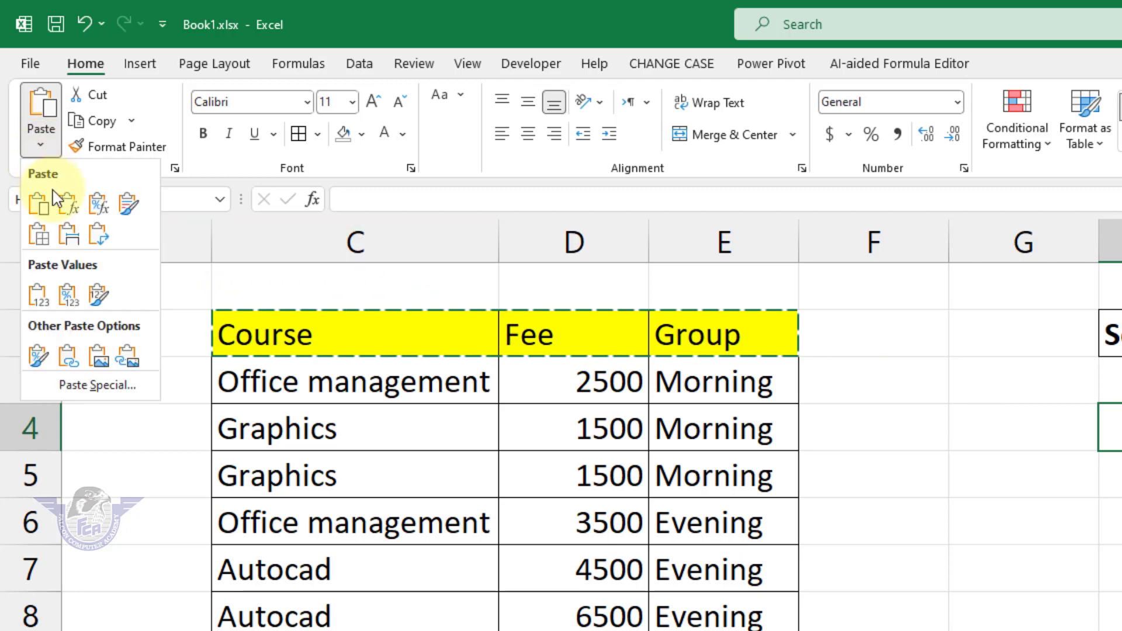
{"action": "left_click", "coordinate": [69, 240]}
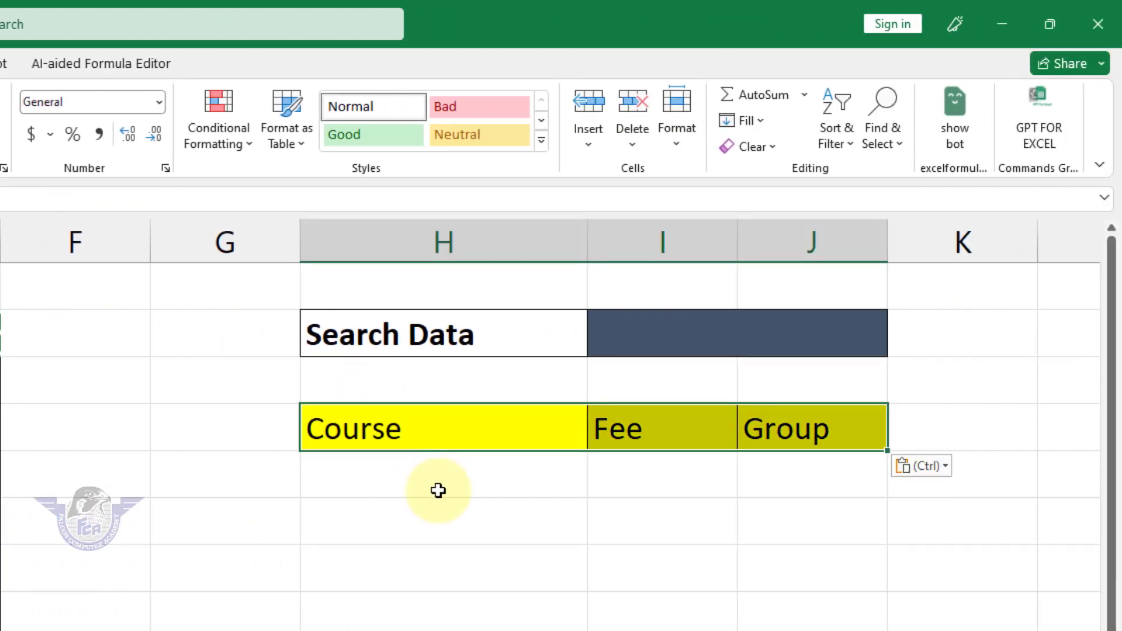
- Start a FILTER formula in H5, under the copied Course header, with the table data C3:E12 as its array
{"action": "left_click", "coordinate": [438, 491]}
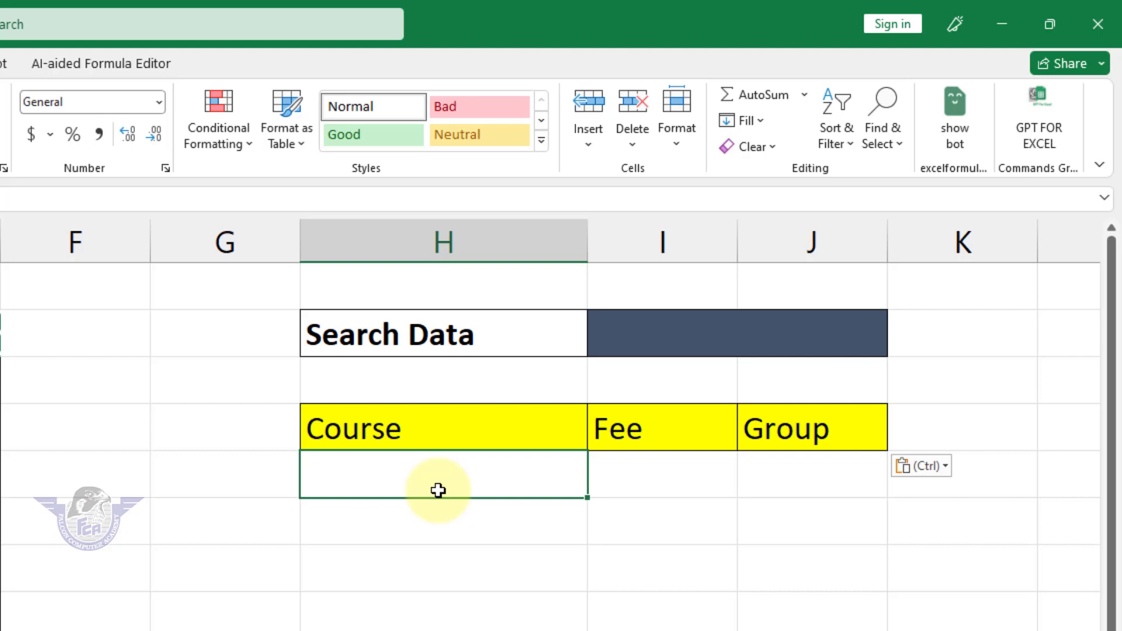
{"action": "type", "text": "="}
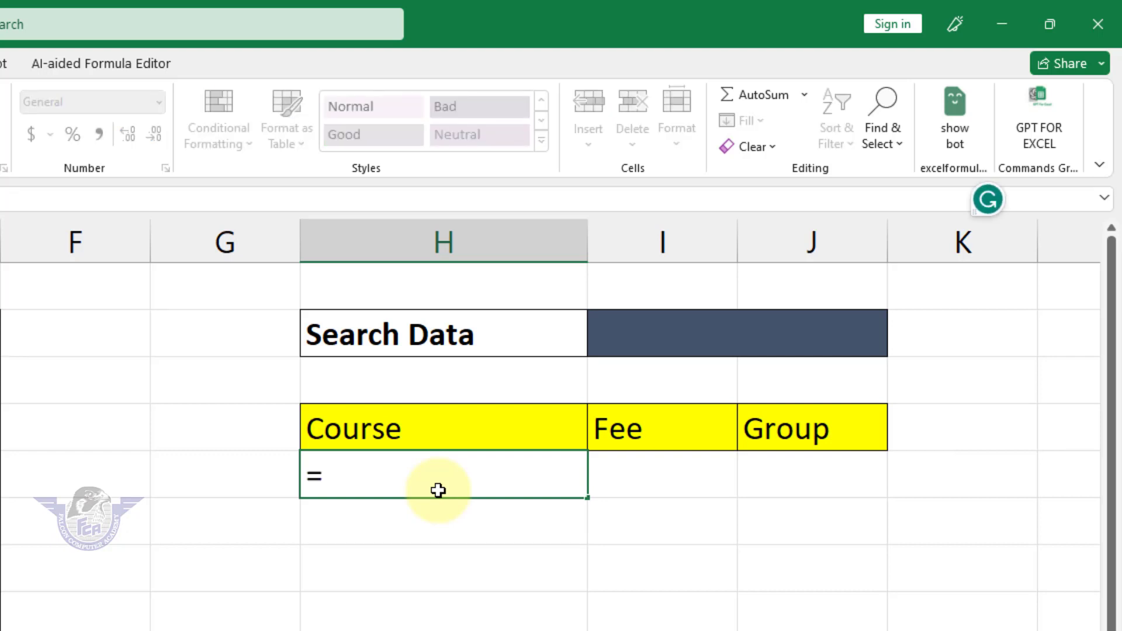
{"action": "type", "text": "filter"}
{"action": "key", "text": "Tab"}
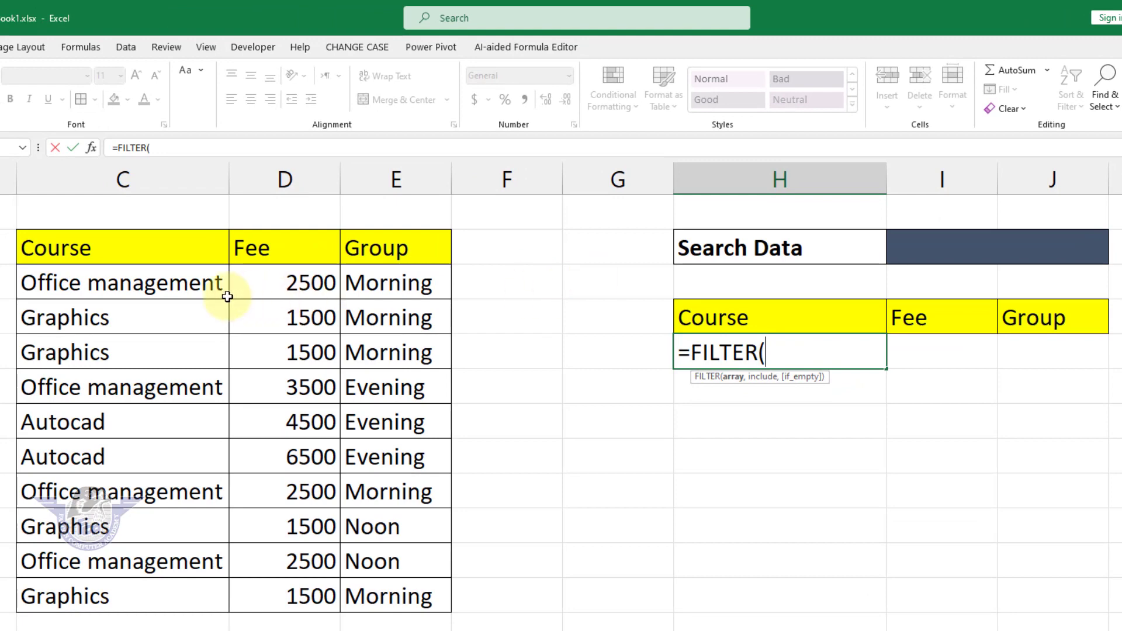
{"action": "left_click_drag", "start_coordinate": [156, 283], "coordinate": [393, 591]}
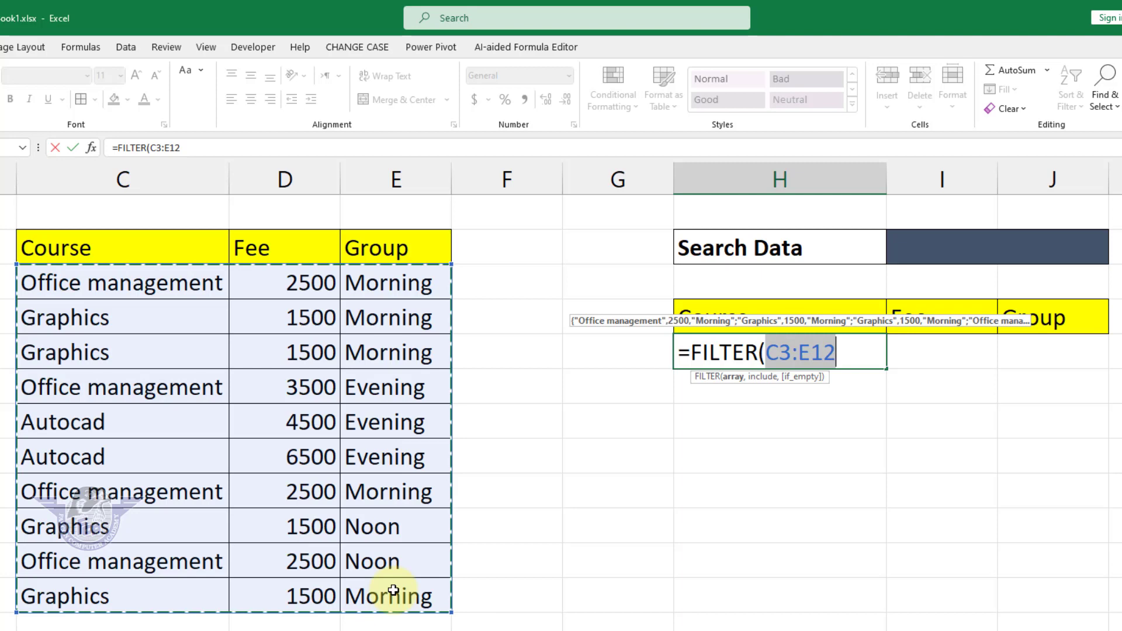
{"action": "type", "text": ","}
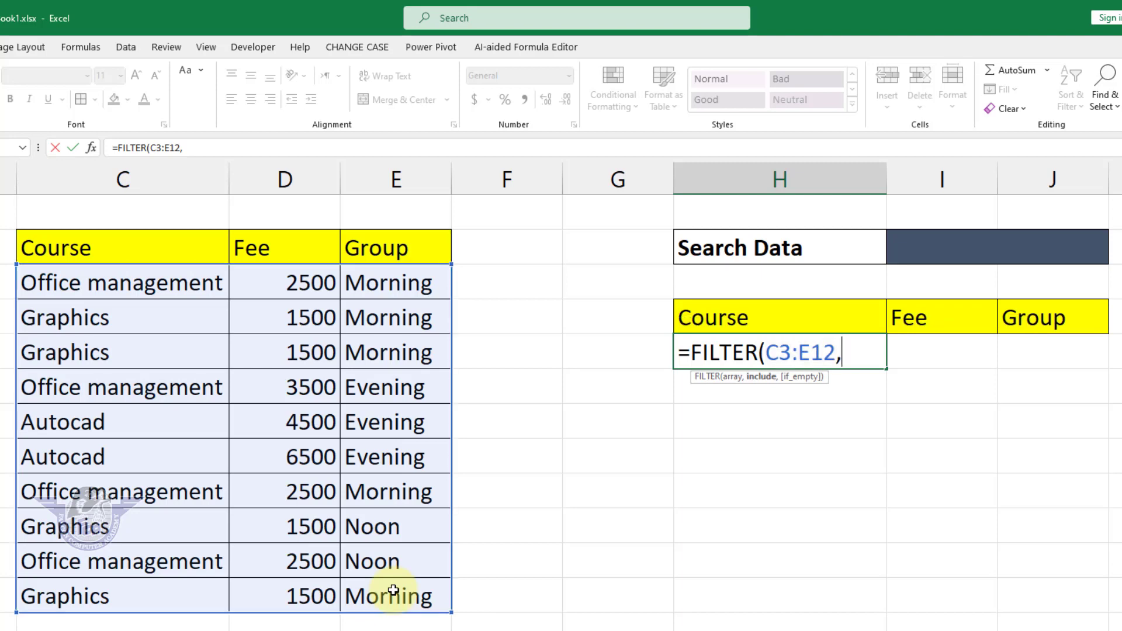
- Add LEFT(C3:C12,LEN(I2)) as the start of the FILTER include condition, using the Course column and the search box
{"action": "type", "text": "left"}
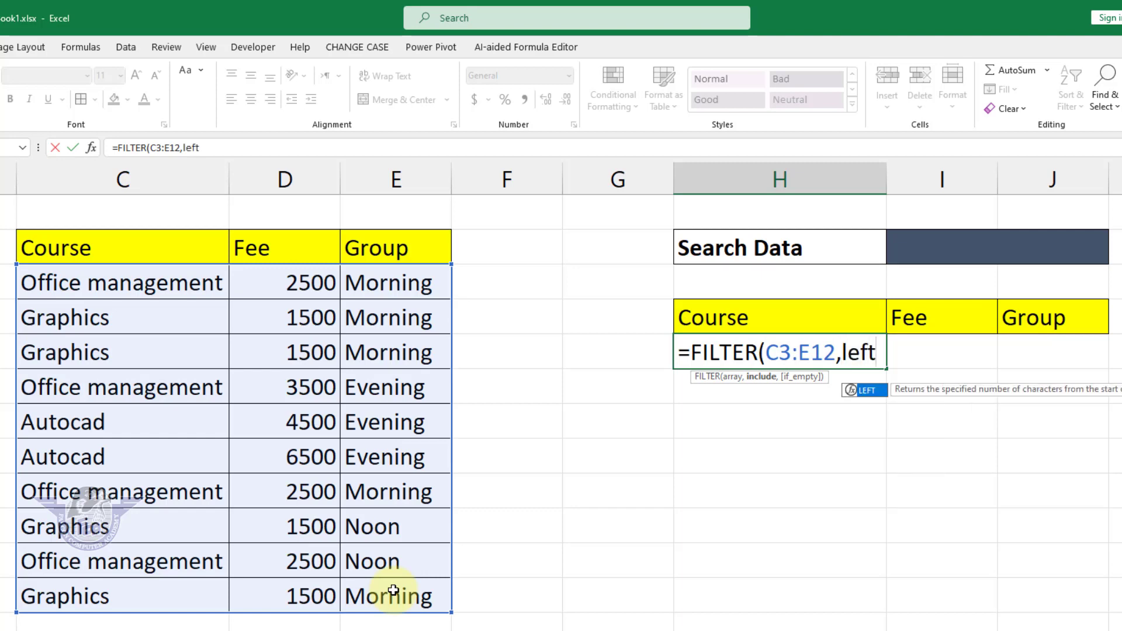
{"action": "key", "text": "Tab"}
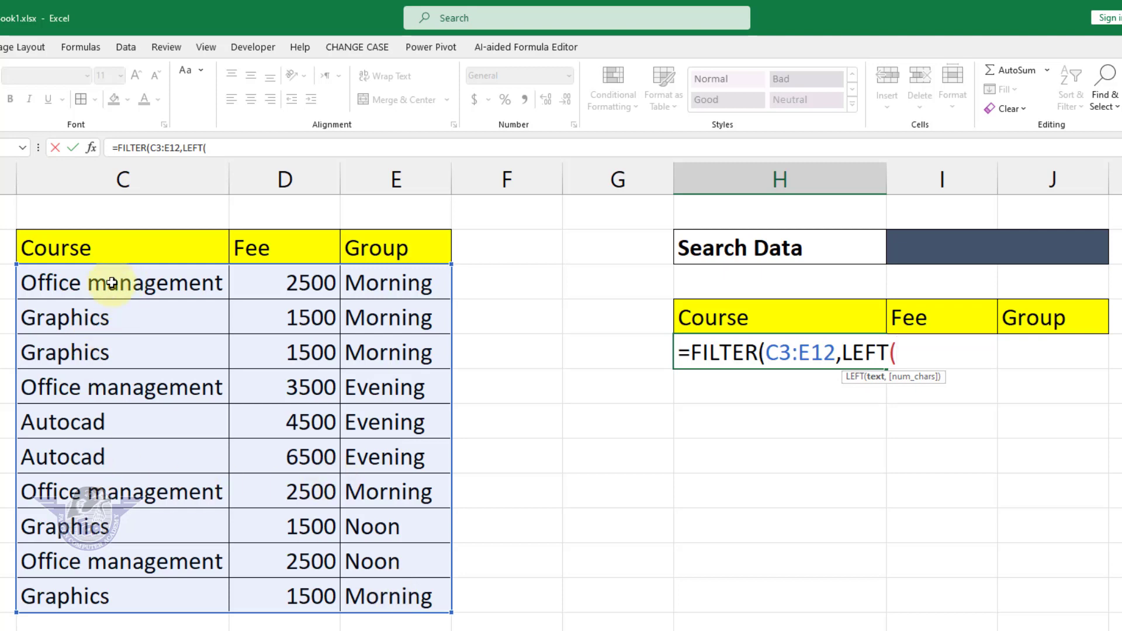
{"action": "left_click_drag", "start_coordinate": [76, 282], "coordinate": [80, 590]}
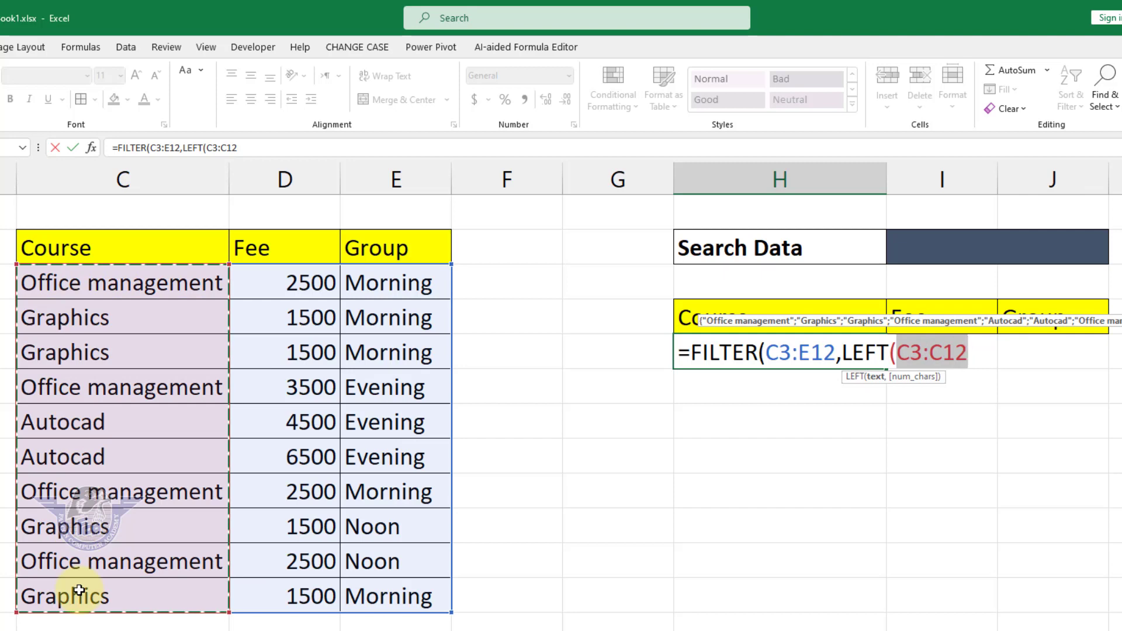
{"action": "type", "text": ","}
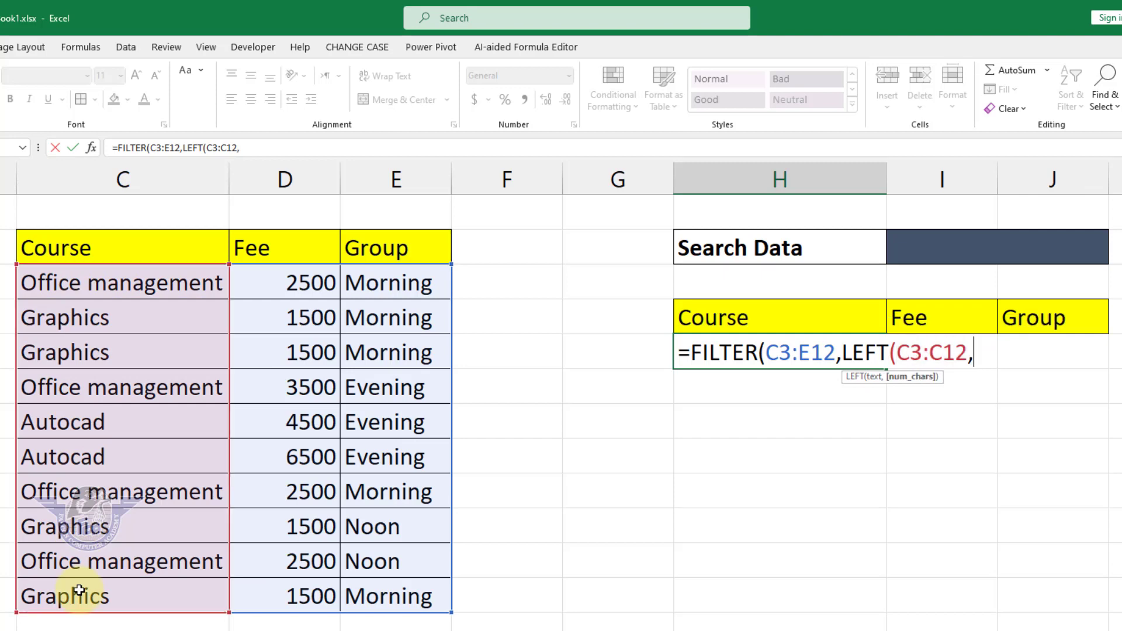
{"action": "type", "text": "len"}
{"action": "key", "text": "Tab"}
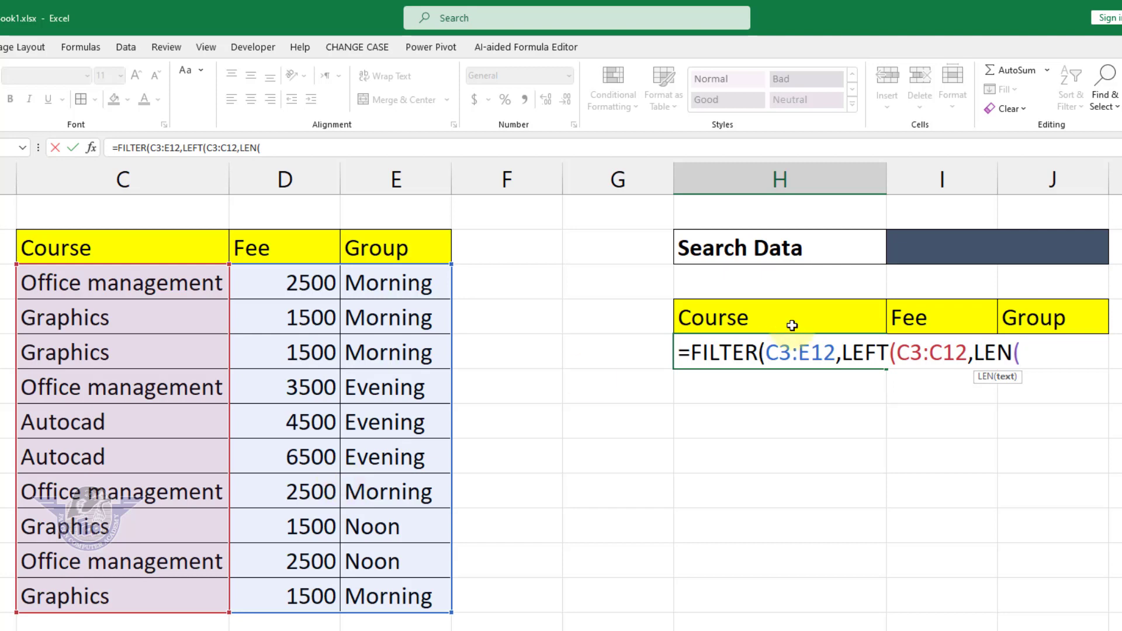
{"action": "left_click", "coordinate": [931, 249]}
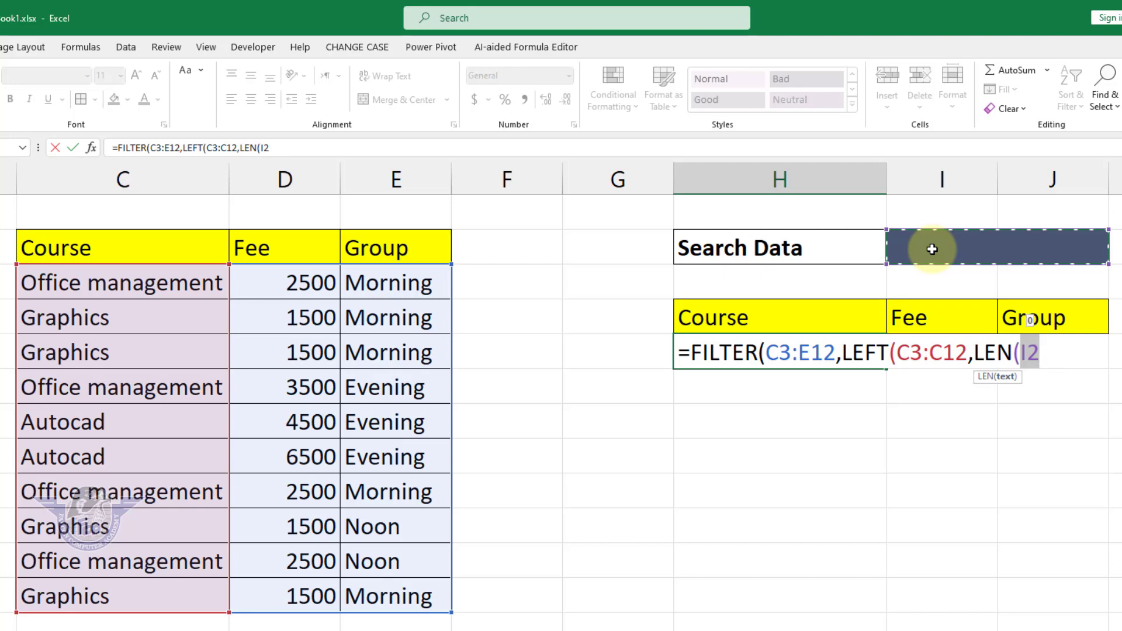
{"action": "type", "text": "))"}
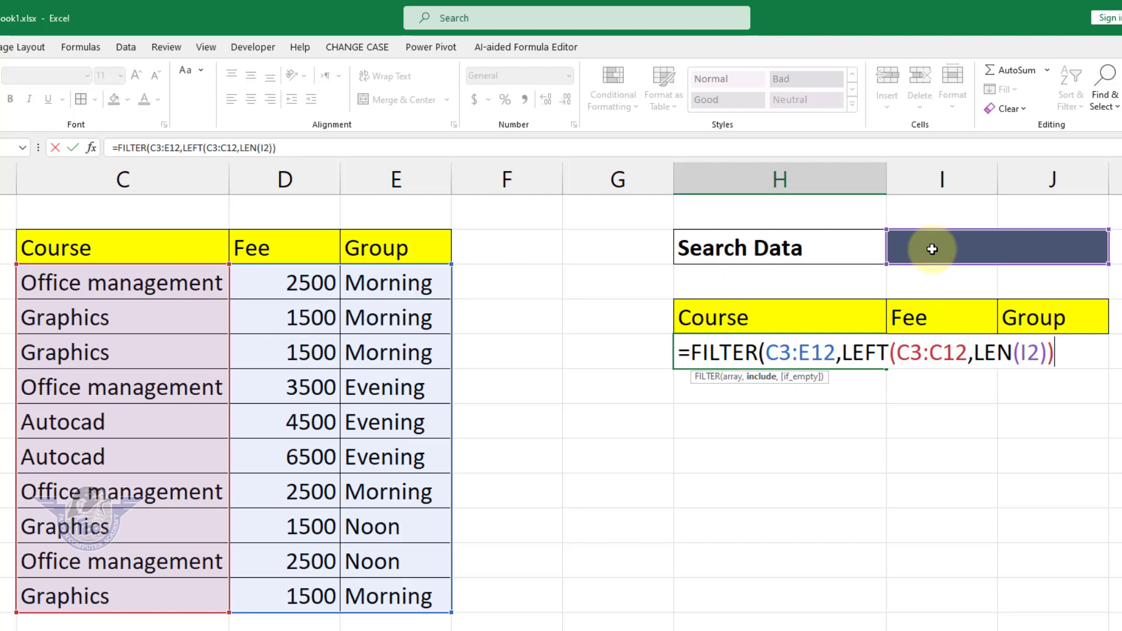
- Complete the include condition by comparing it with search box I2, then close and enter the FILTER formula
{"action": "type", "text": "="}
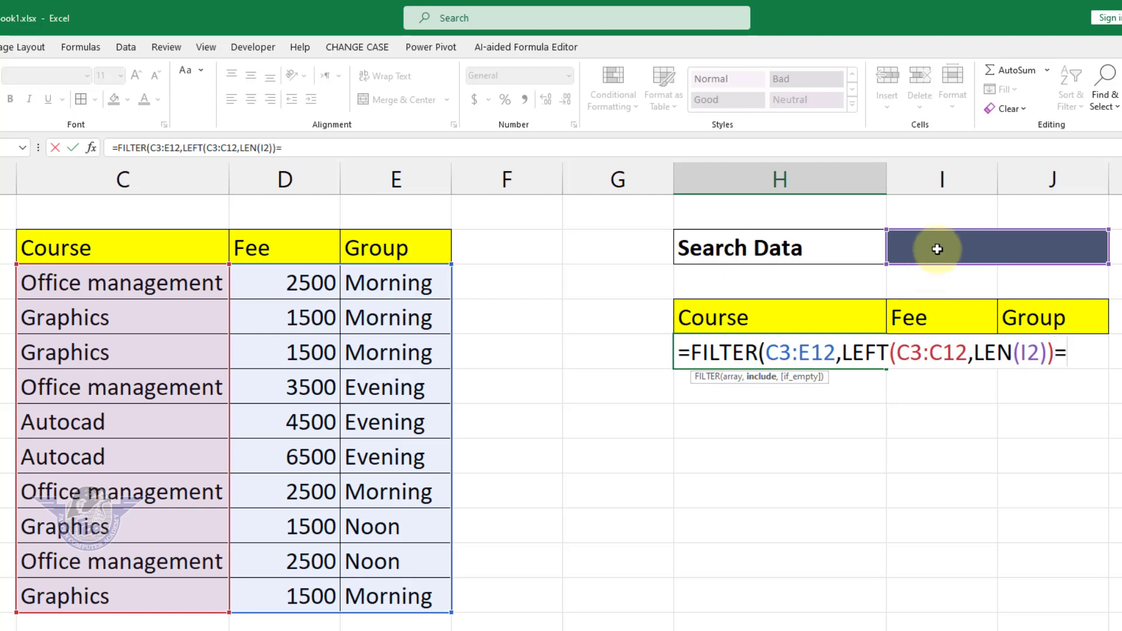
{"action": "left_click", "coordinate": [935, 249]}
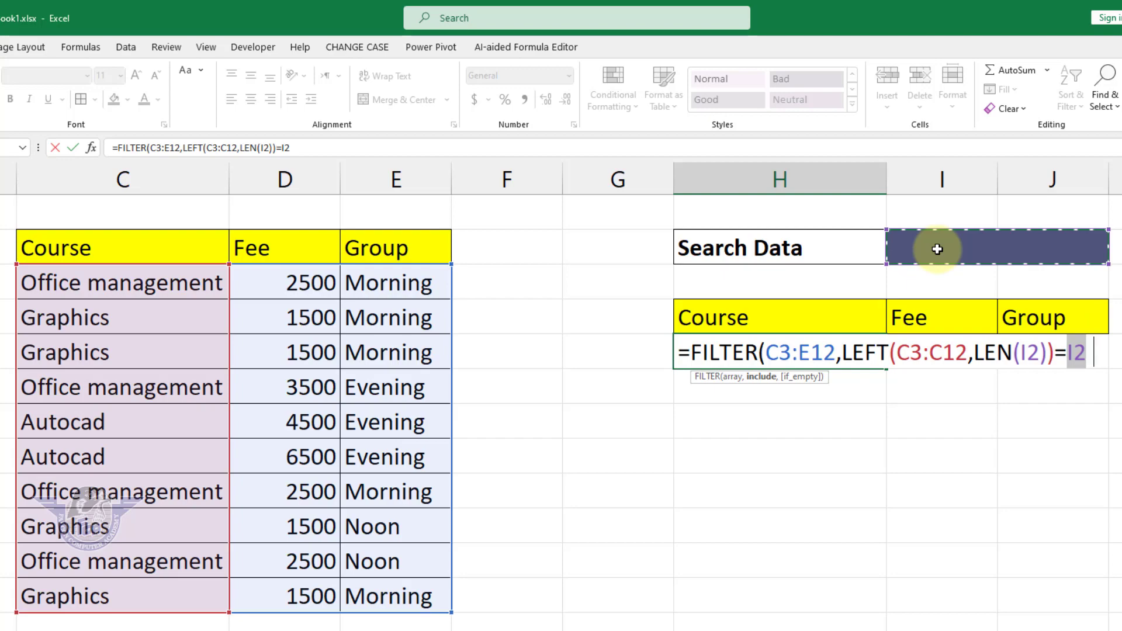
{"action": "type", "text": ")"}
{"action": "key", "text": "Return"}
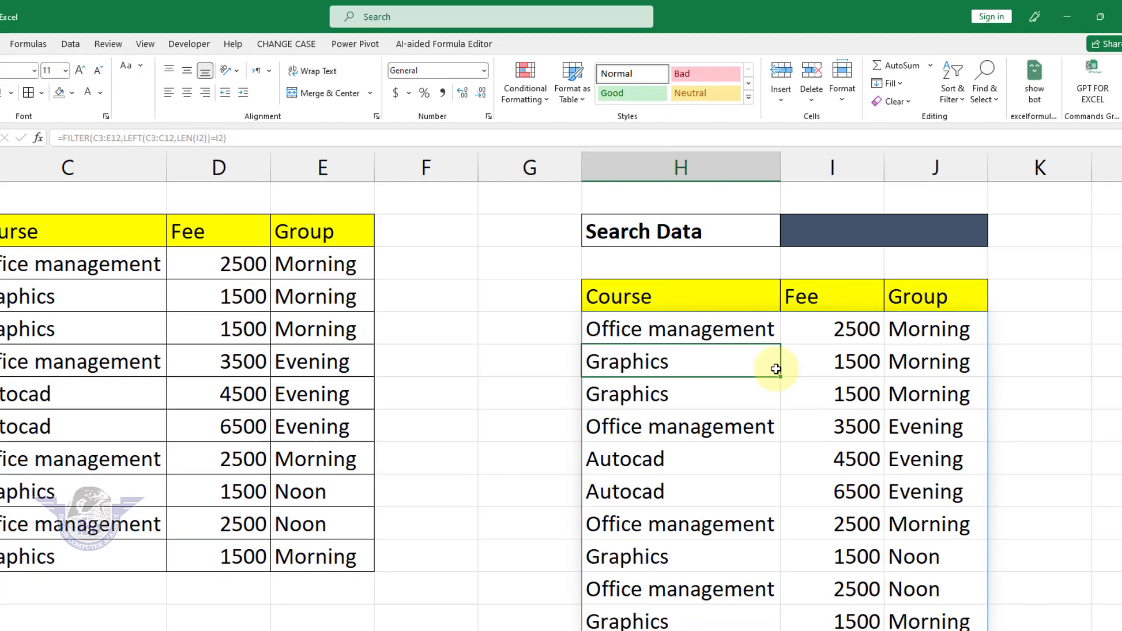
- Test the search box in I2 by filtering the courses with the partial name gra
{"action": "left_click", "coordinate": [889, 228]}
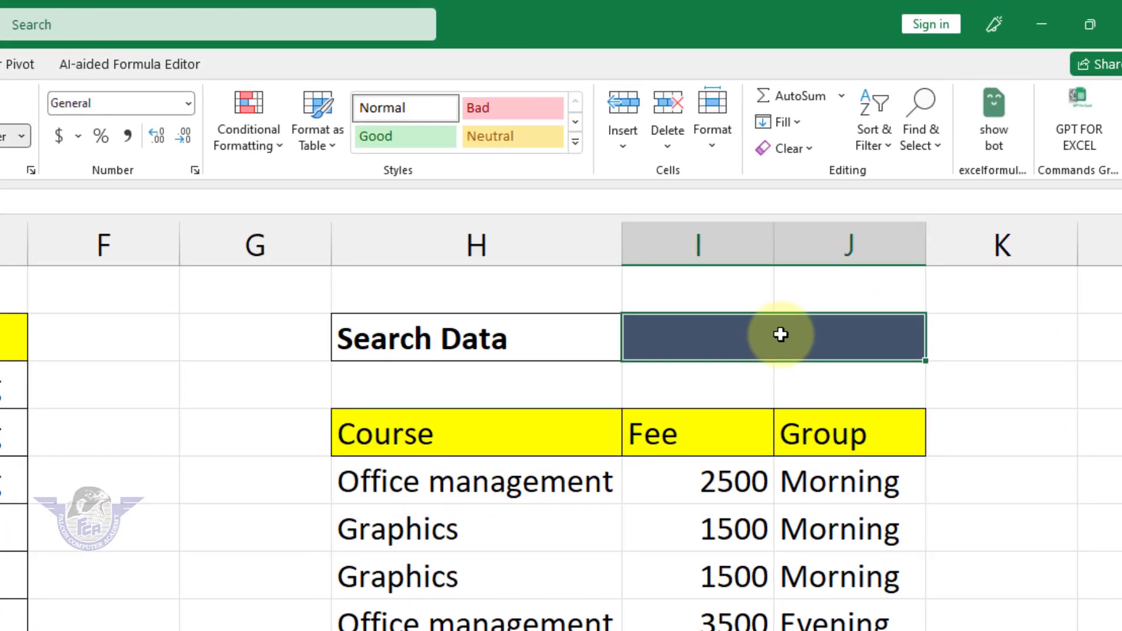
{"action": "type", "text": "gra"}
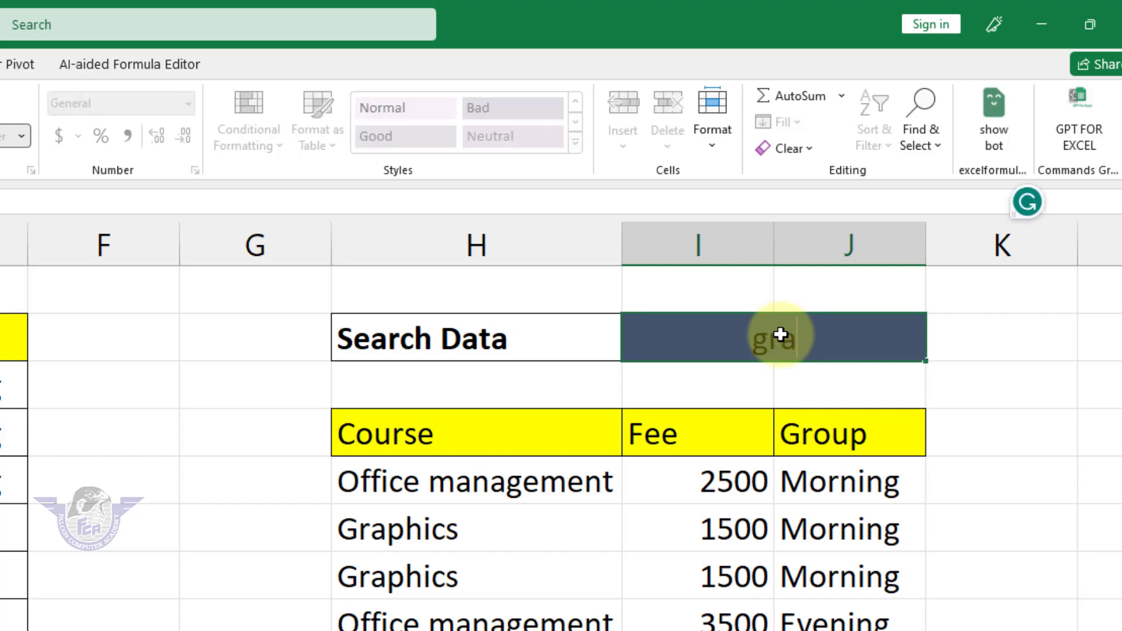
{"action": "key", "text": "Return"}
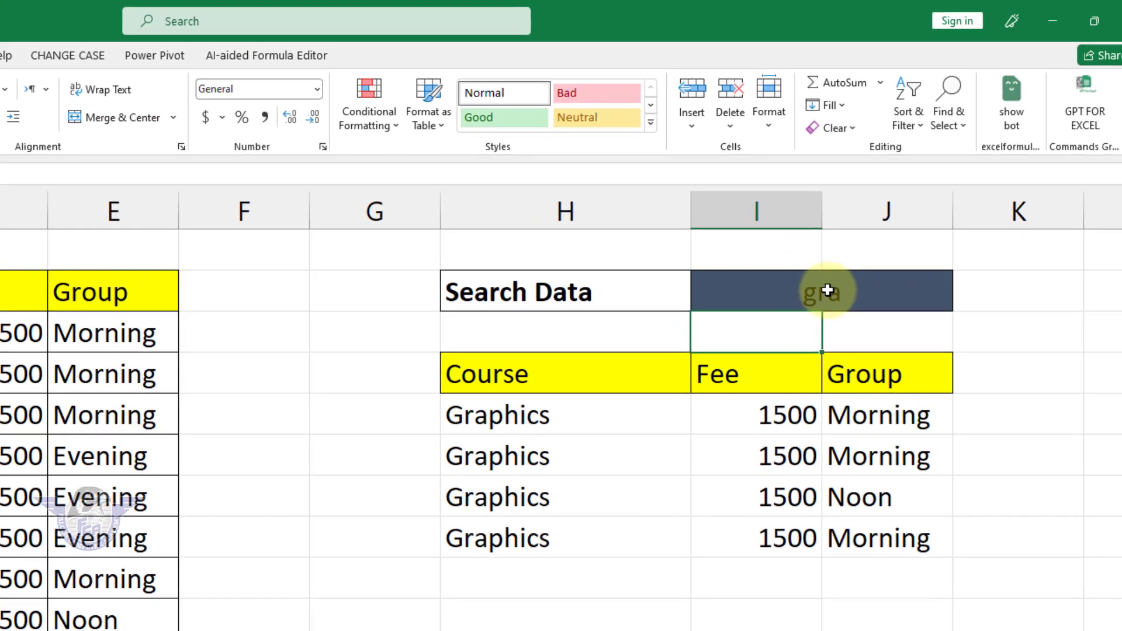
- Change the search box text color to white and filter the courses with the term office
{"action": "left_click", "coordinate": [780, 334]}
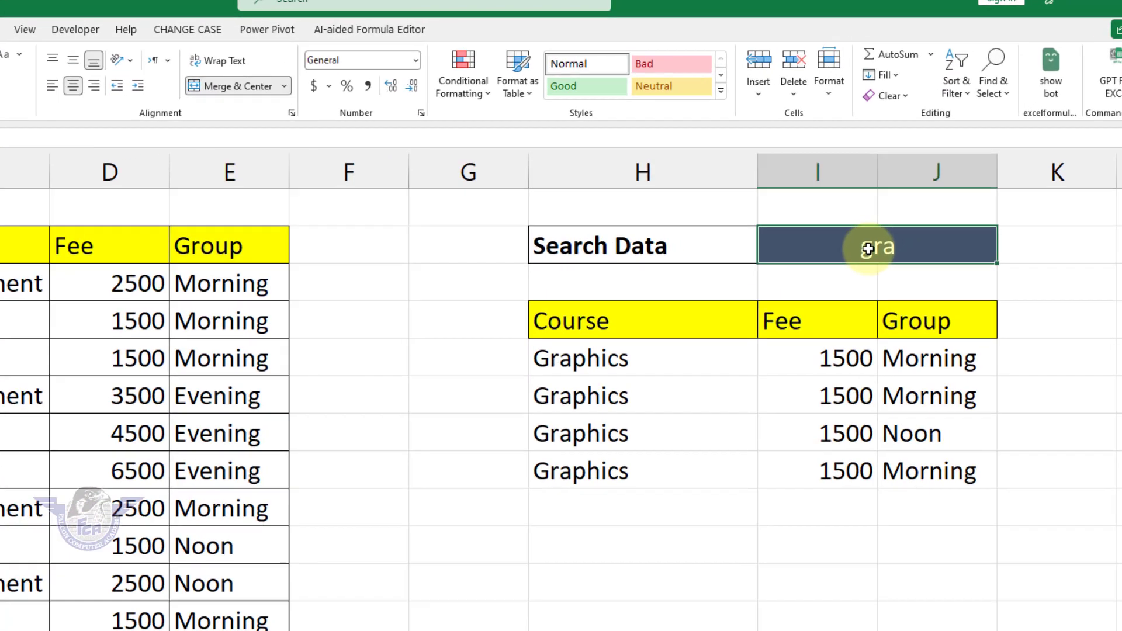
{"action": "type", "text": "o"}
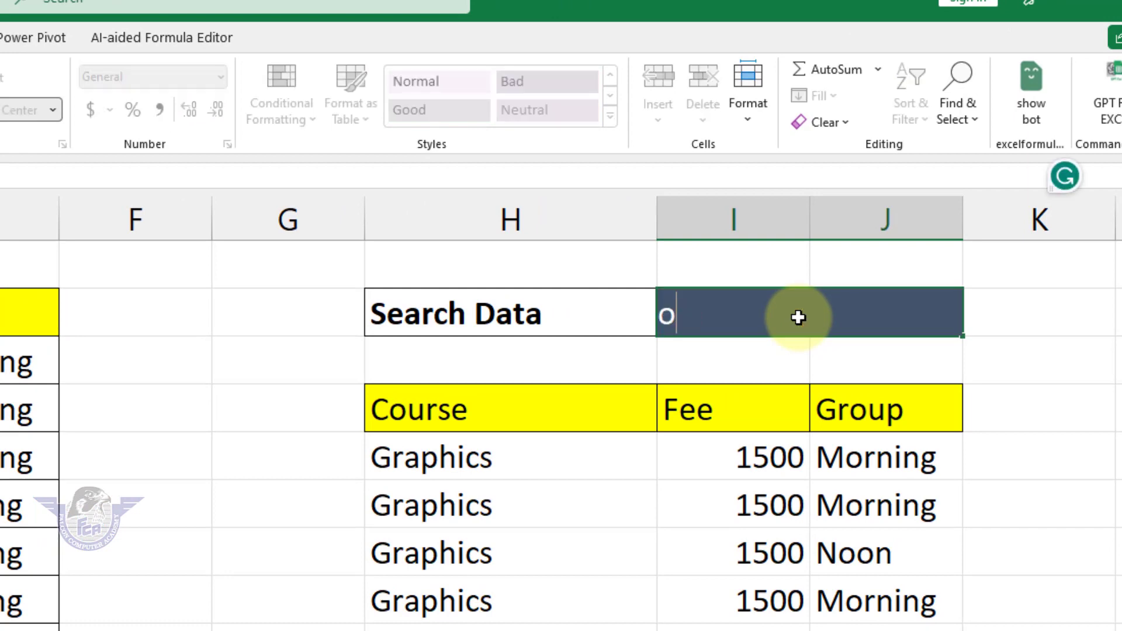
{"action": "type", "text": "ffice"}
{"action": "key", "text": "Return"}
- Test the search box with the partial course name auto, and with the single letter g
{"action": "left_click", "coordinate": [795, 316]}
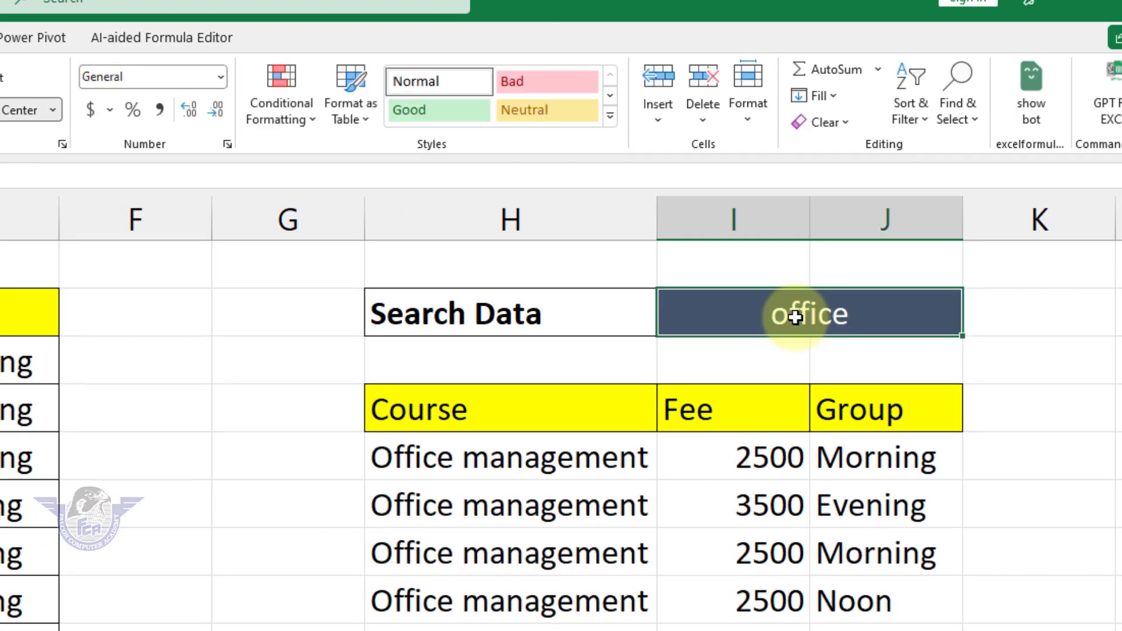
{"action": "type", "text": "auto"}
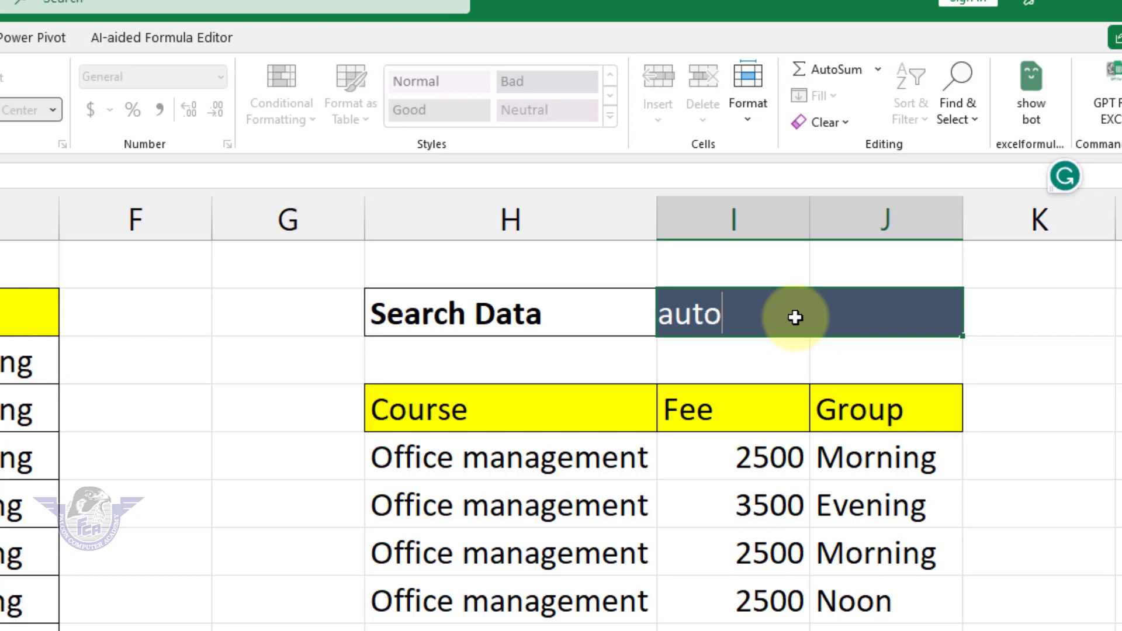
{"action": "key", "text": "Return"}
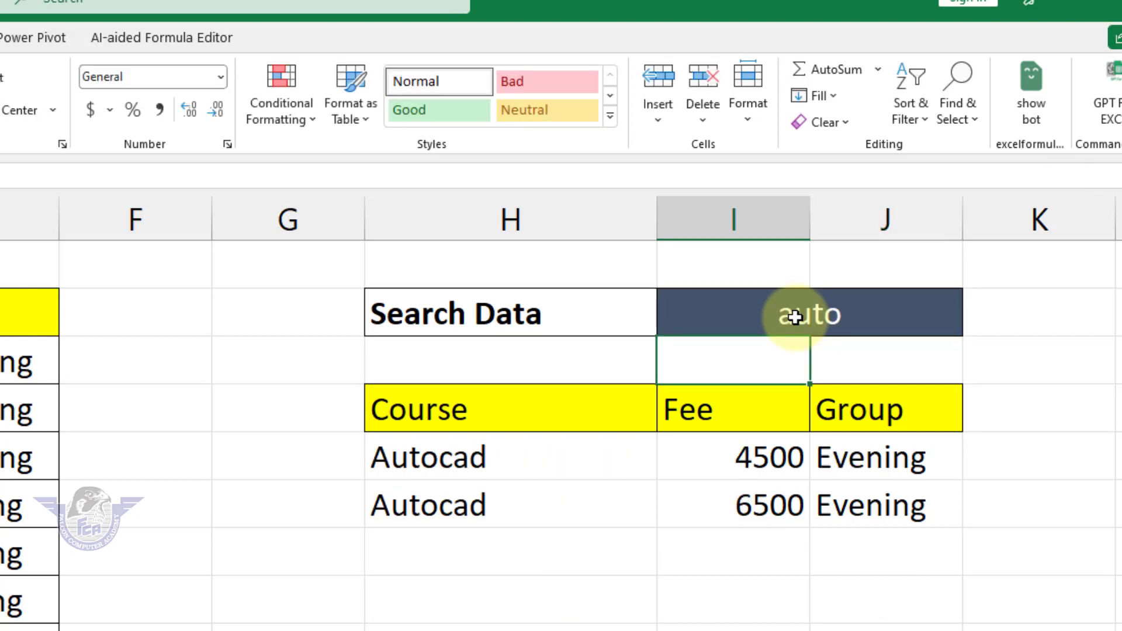
{"action": "left_click", "coordinate": [795, 316]}
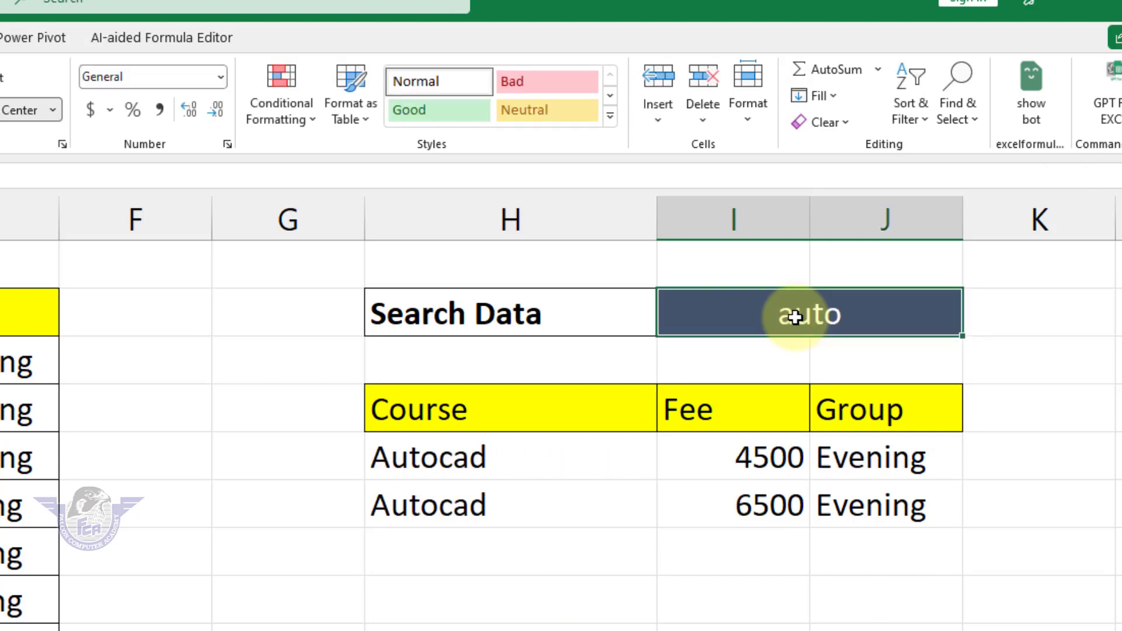
{"action": "type", "text": "g"}
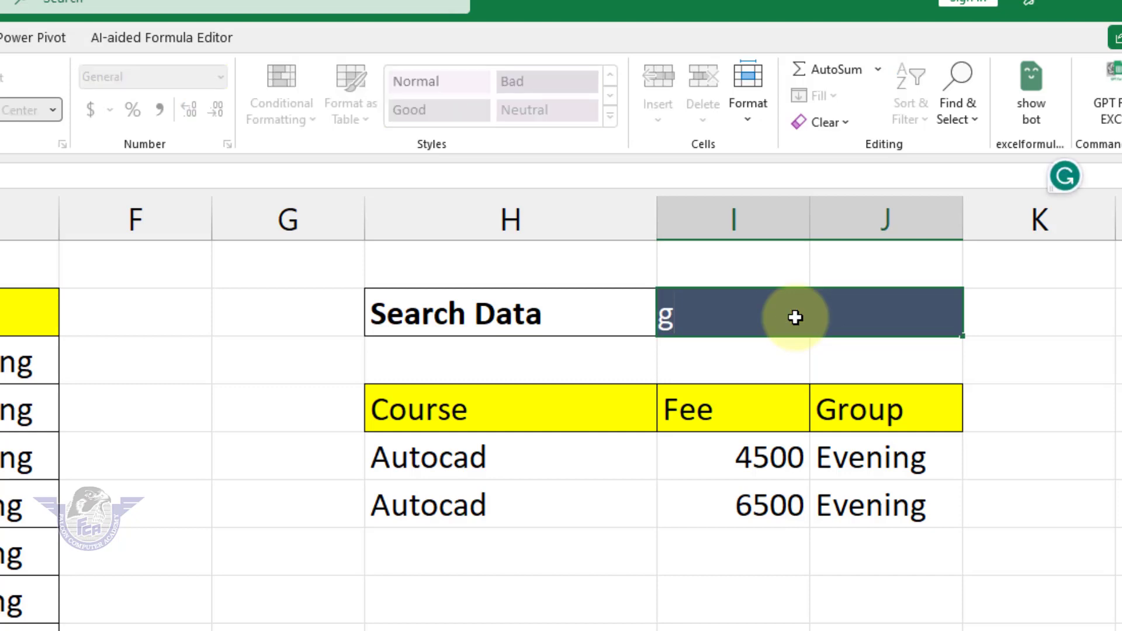
{"action": "key", "text": "Return"}
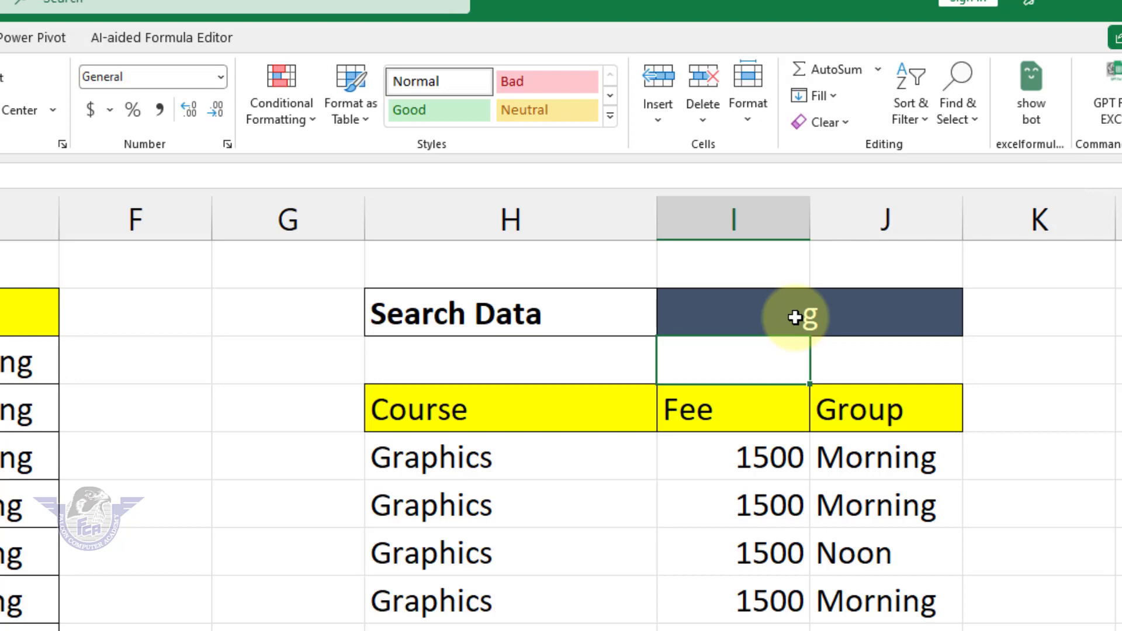
- Set the search box in I2 to office to filter the course list
{"action": "left_click", "coordinate": [795, 318]}
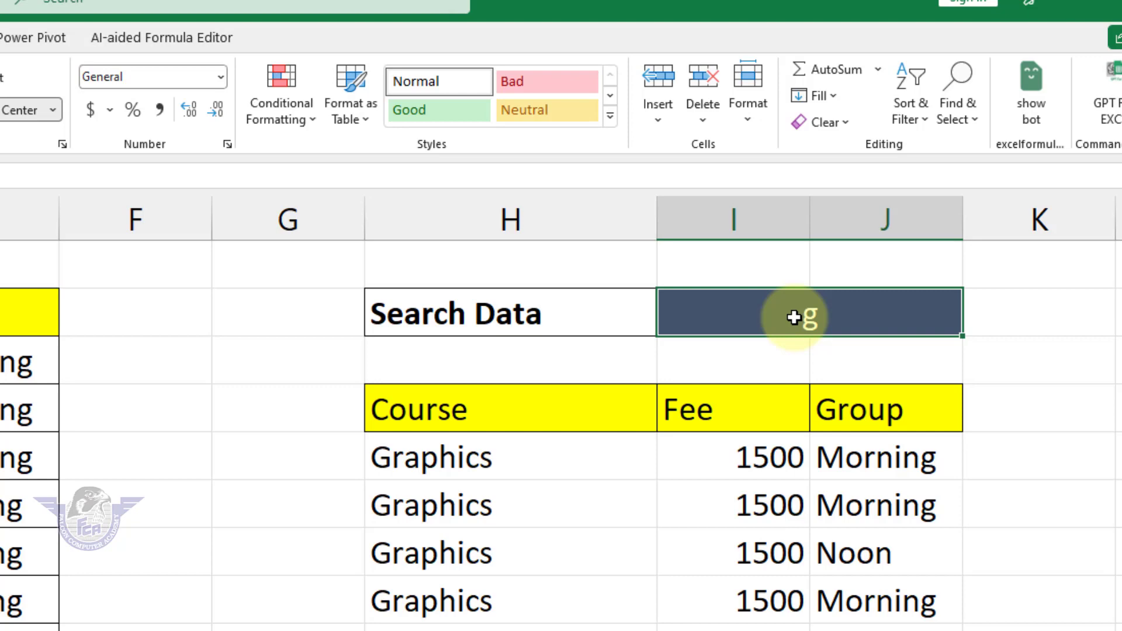
{"action": "type", "text": "oof"}
{"action": "key", "text": "BackSpace"}
{"action": "key", "text": "BackSpace"}
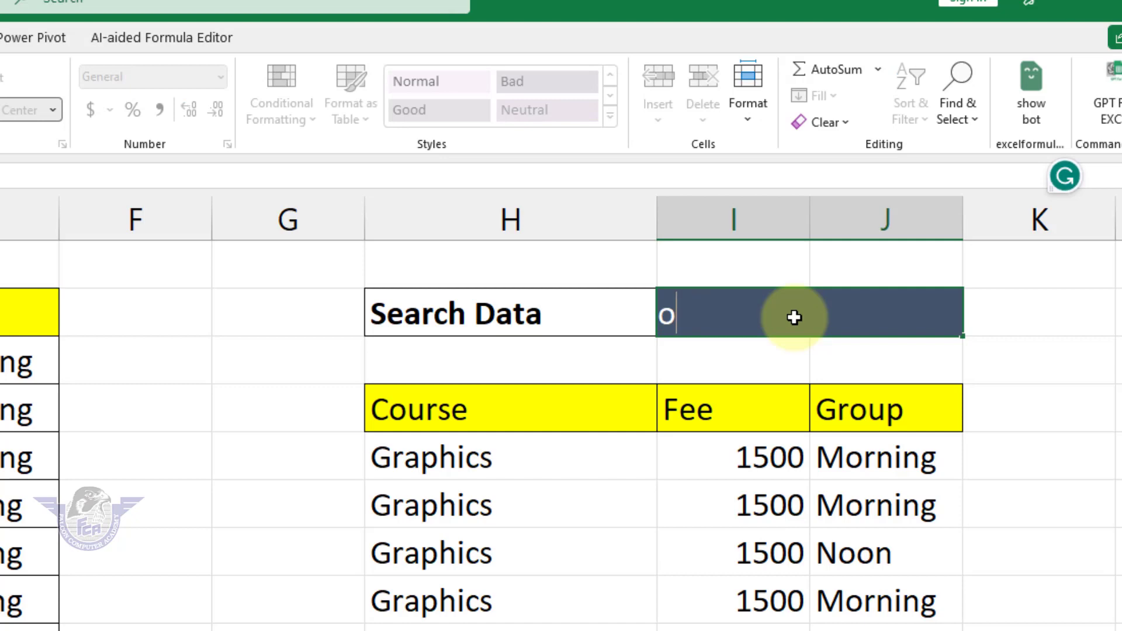
{"action": "type", "text": "ffice"}
{"action": "key", "text": "Return"}
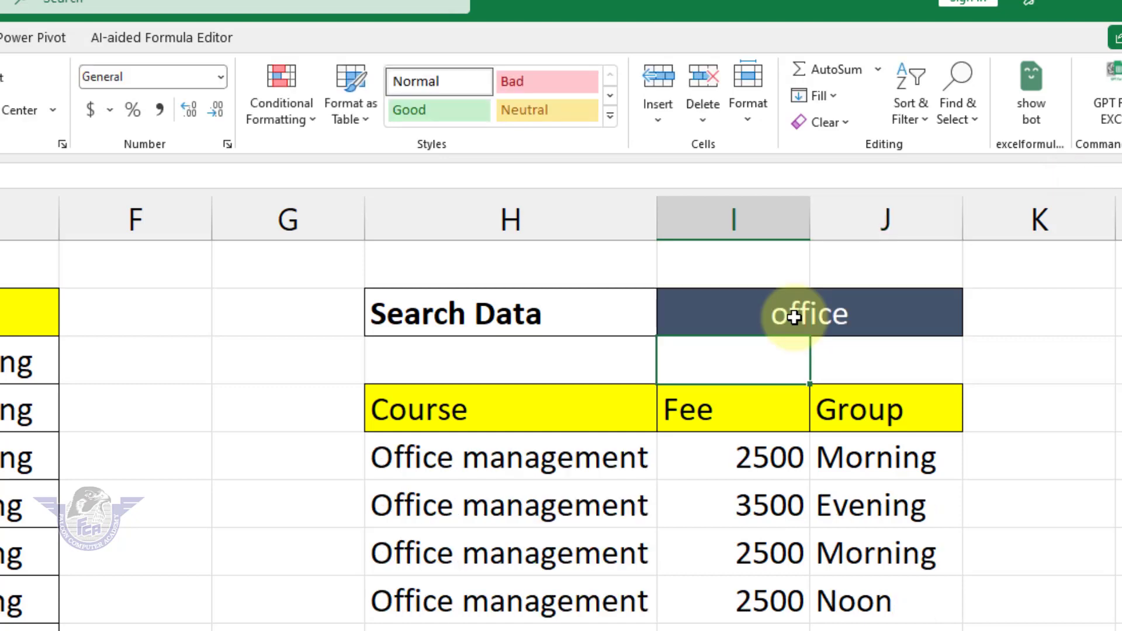